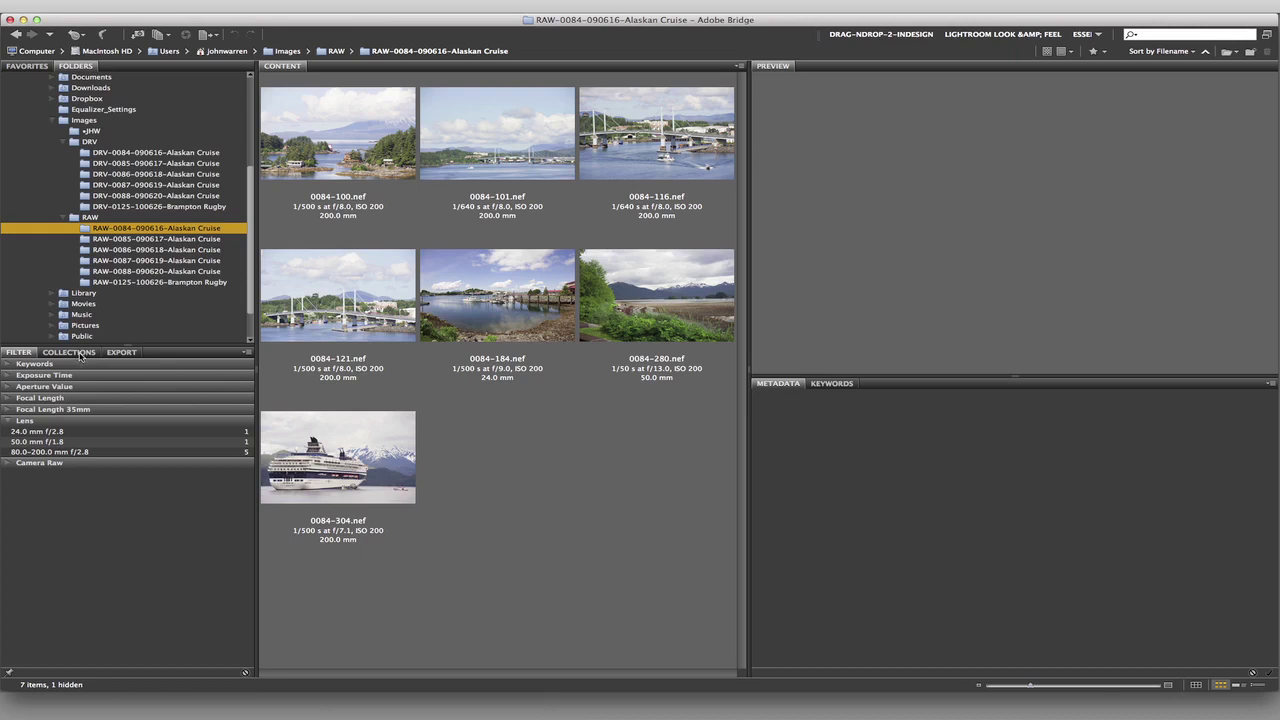
Create a new collection named "Alaska Cruise".
left_click(82, 356)
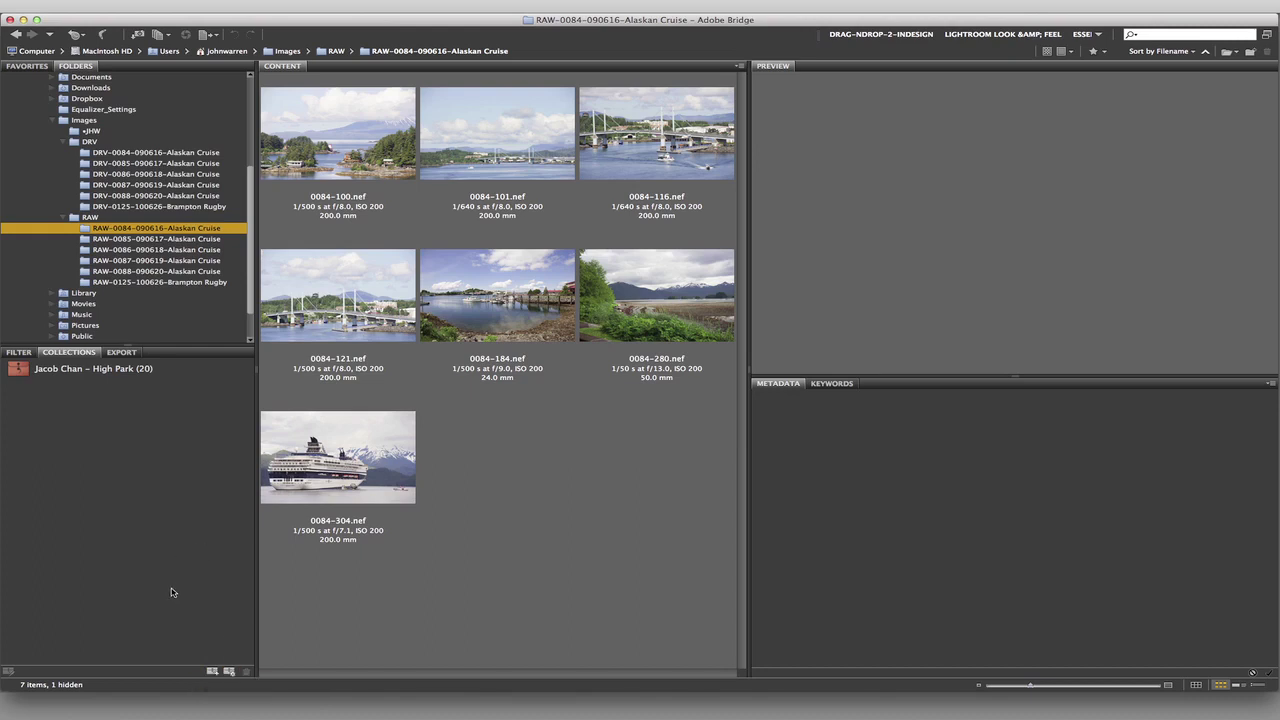
left_click(212, 673)
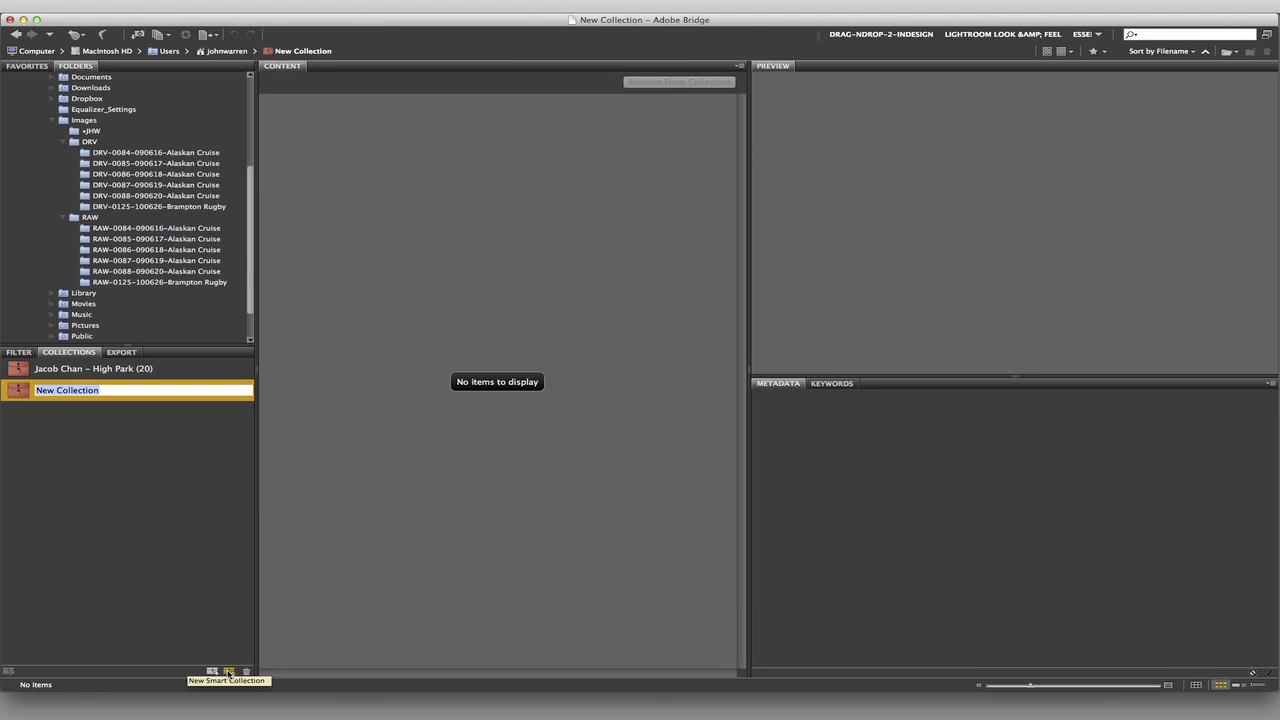
type("Alaska Cruise")
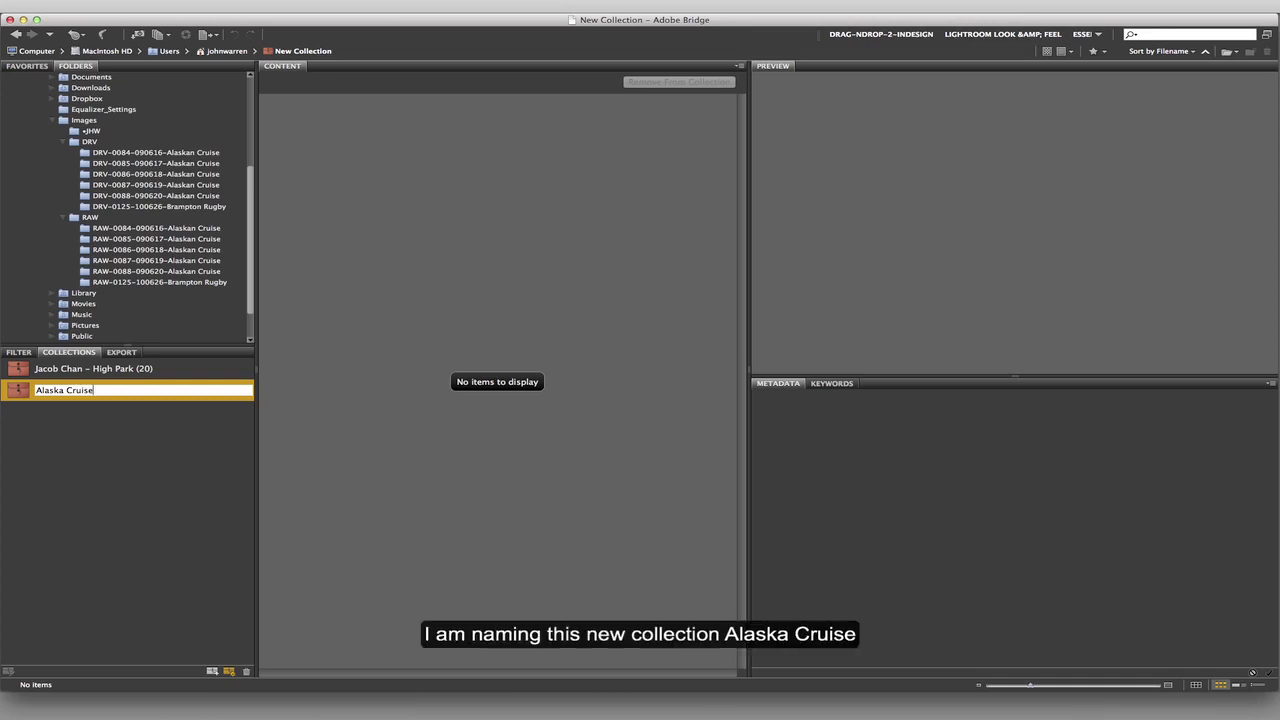
key("Return")
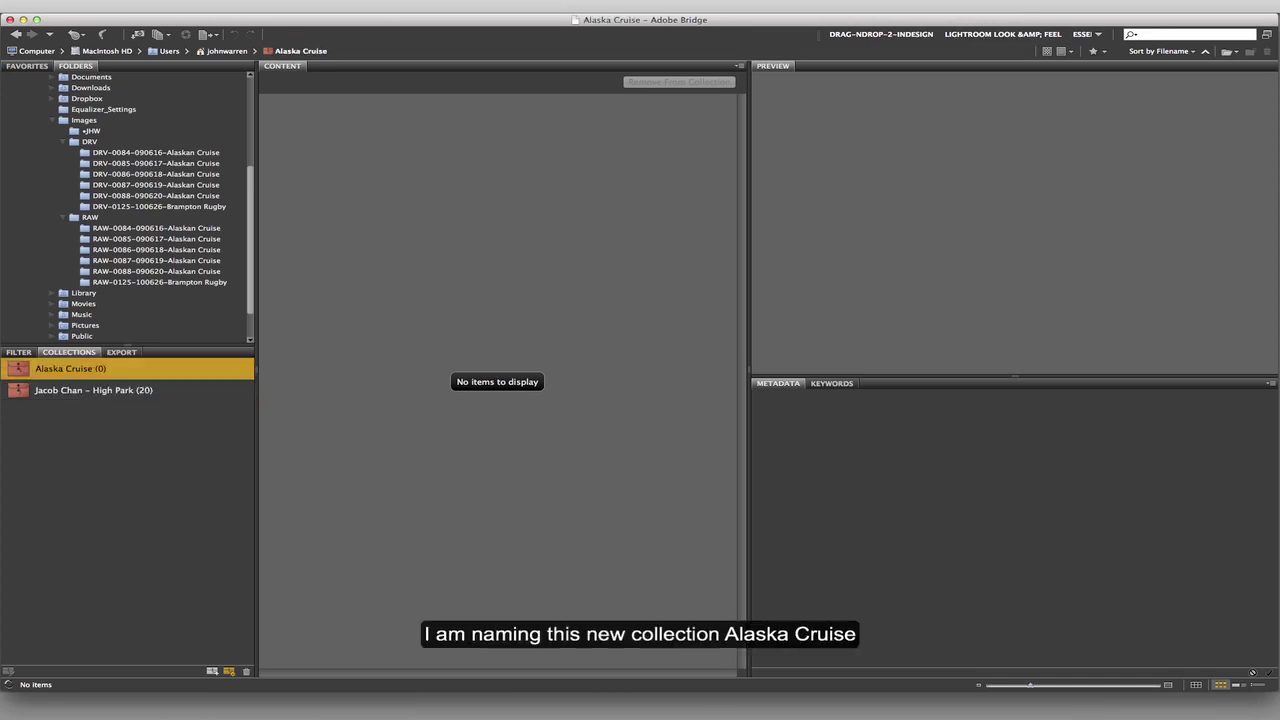
left_click(106, 228)
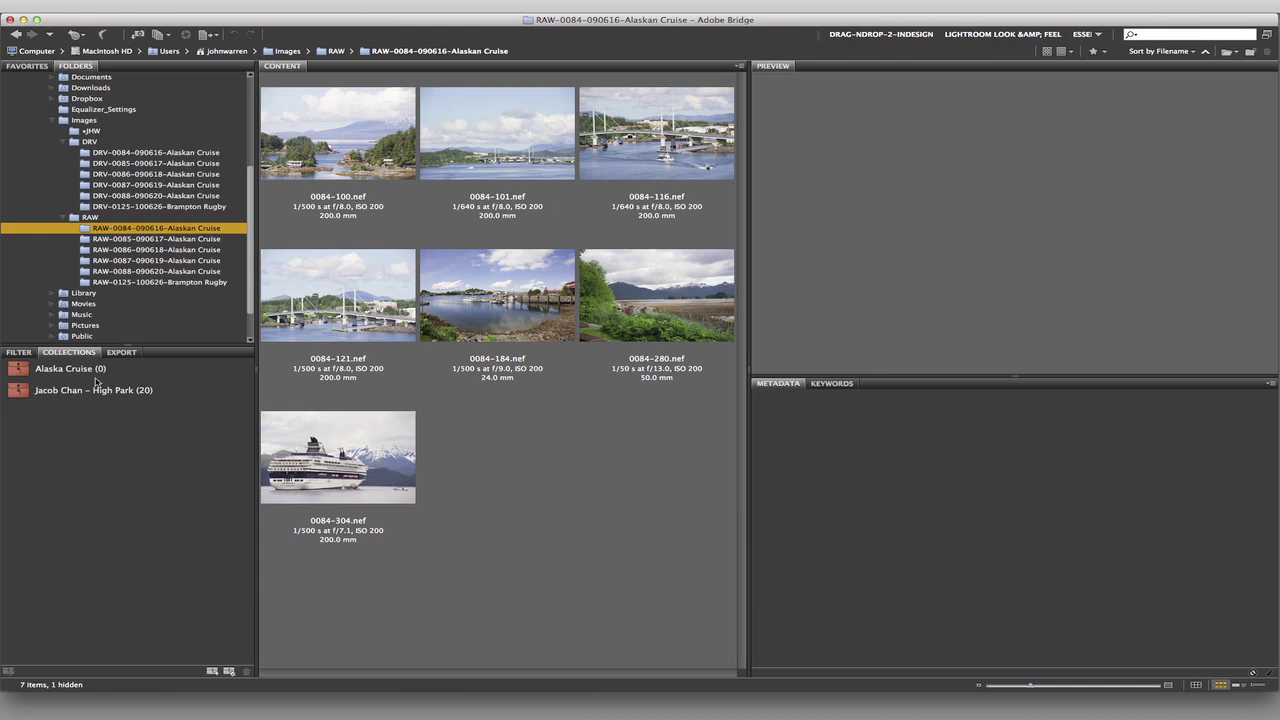
left_click(333, 147)
key("super+a")
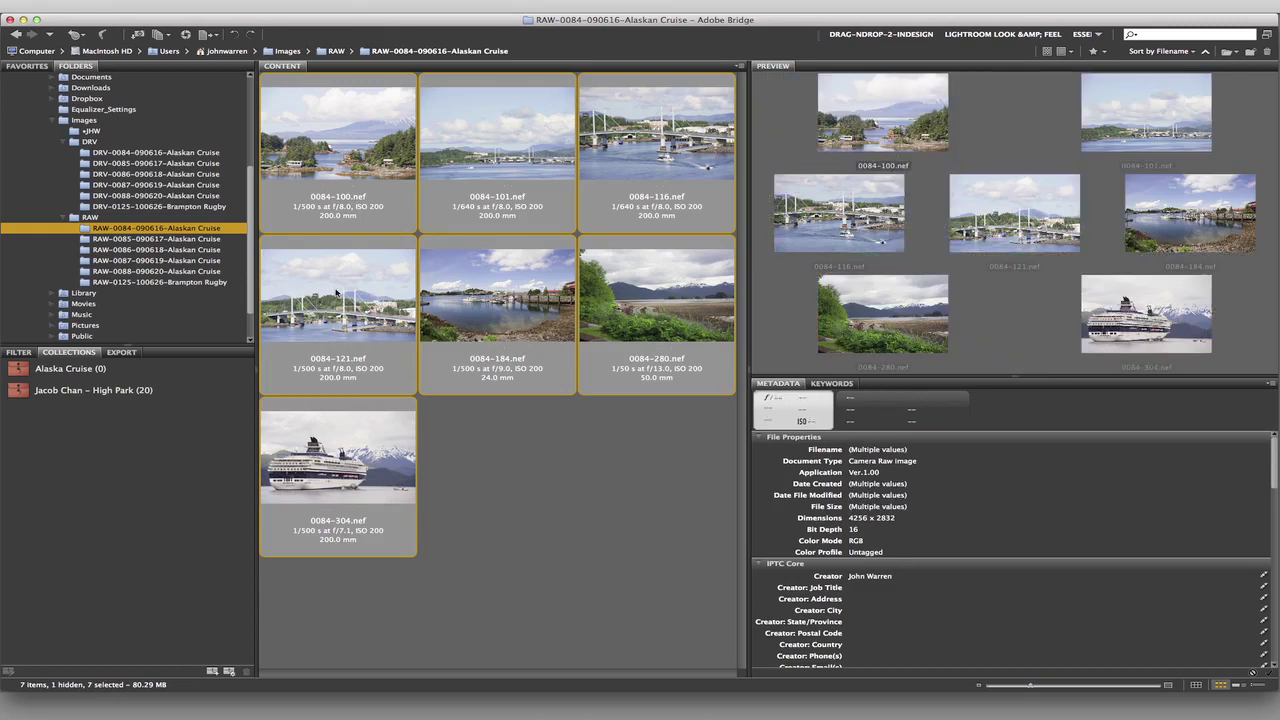
left_click_drag(348, 285, 338, 299)
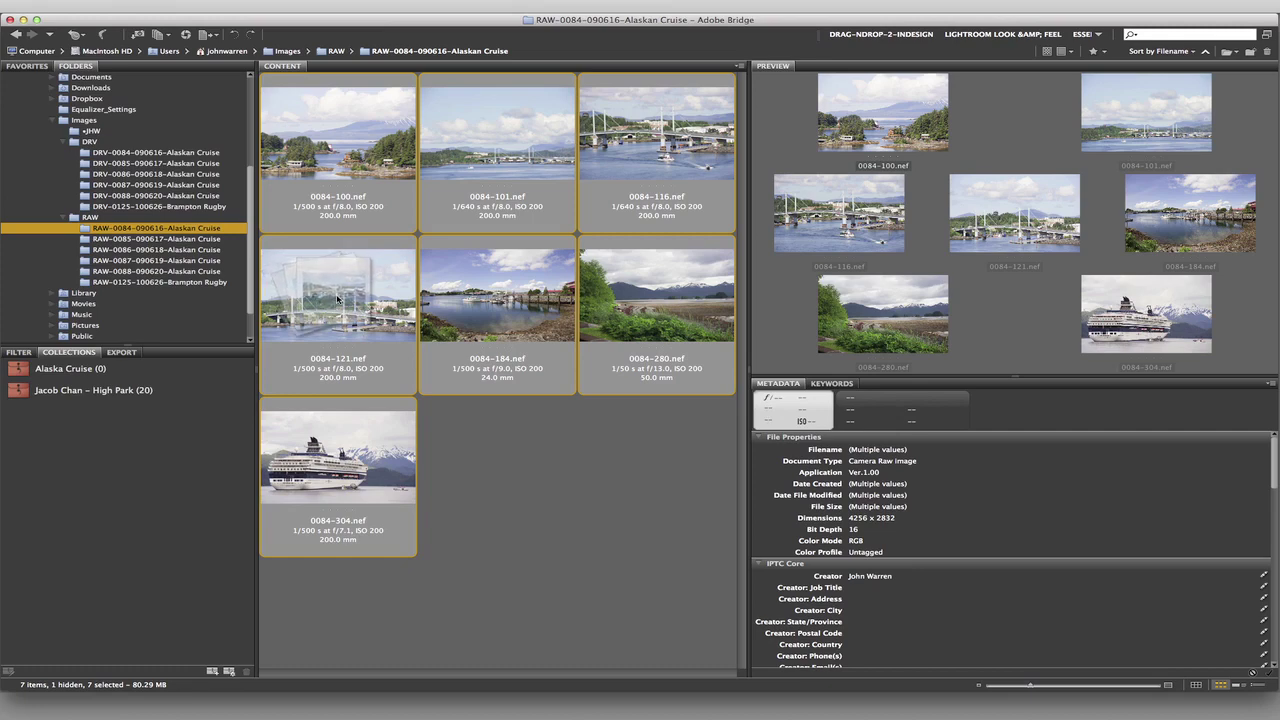
left_click_drag(338, 298, 183, 375)
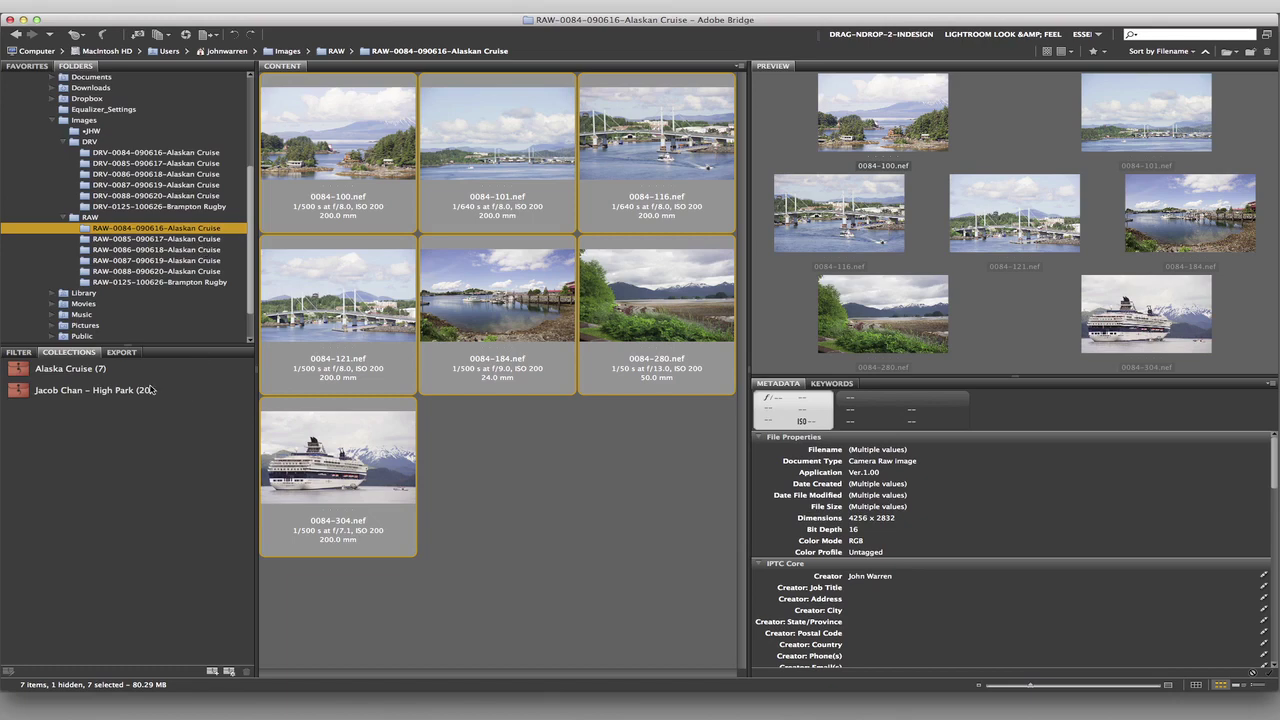
left_click(214, 240)
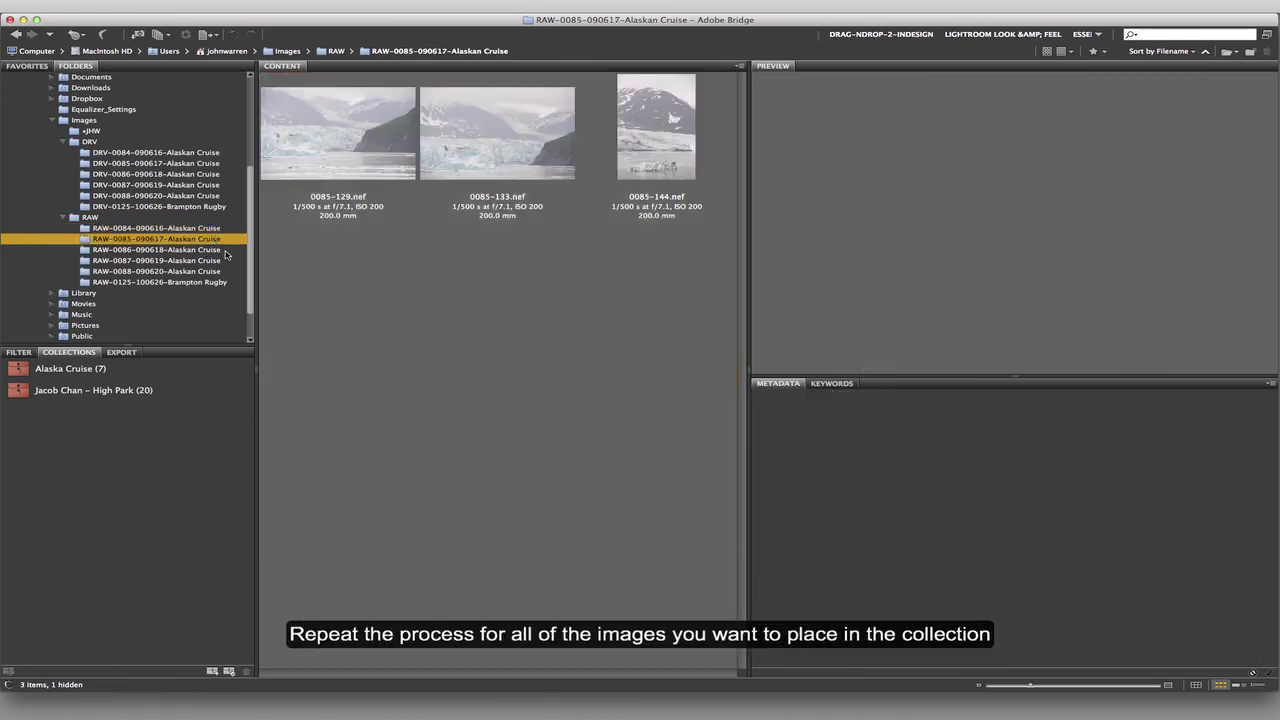
left_click(388, 162)
key("super+a")
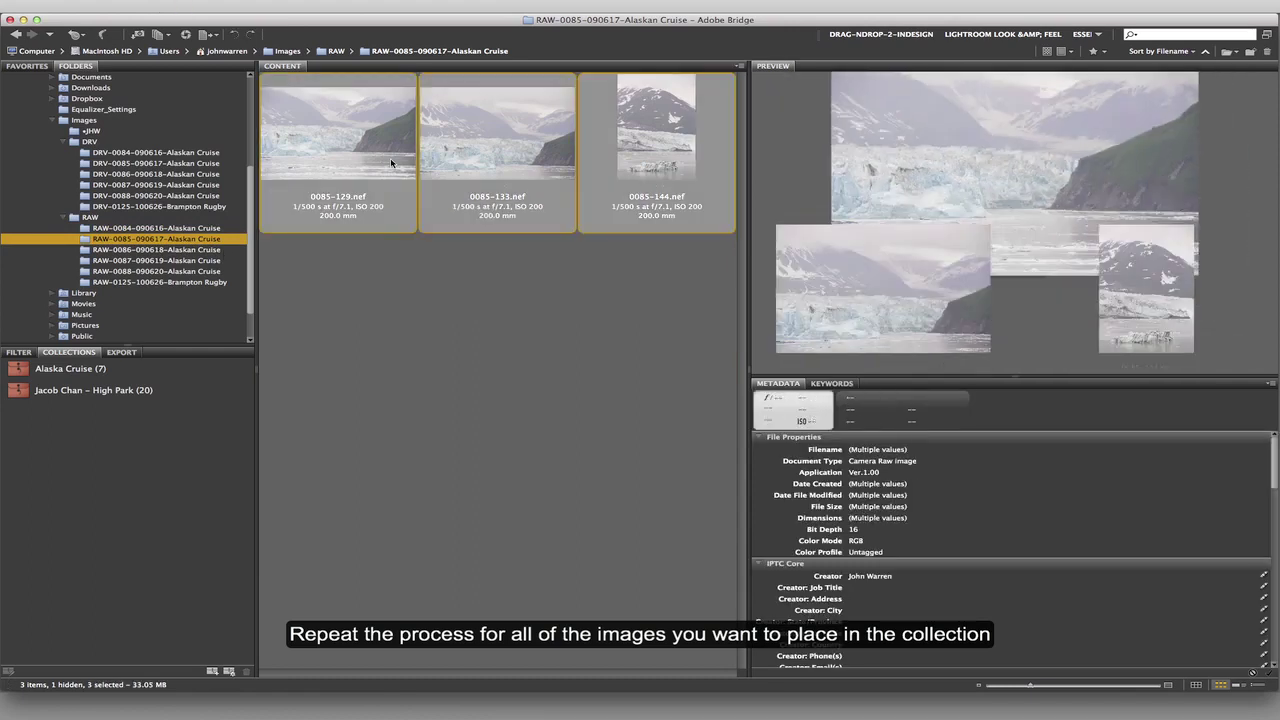
left_click_drag(349, 125, 195, 371)
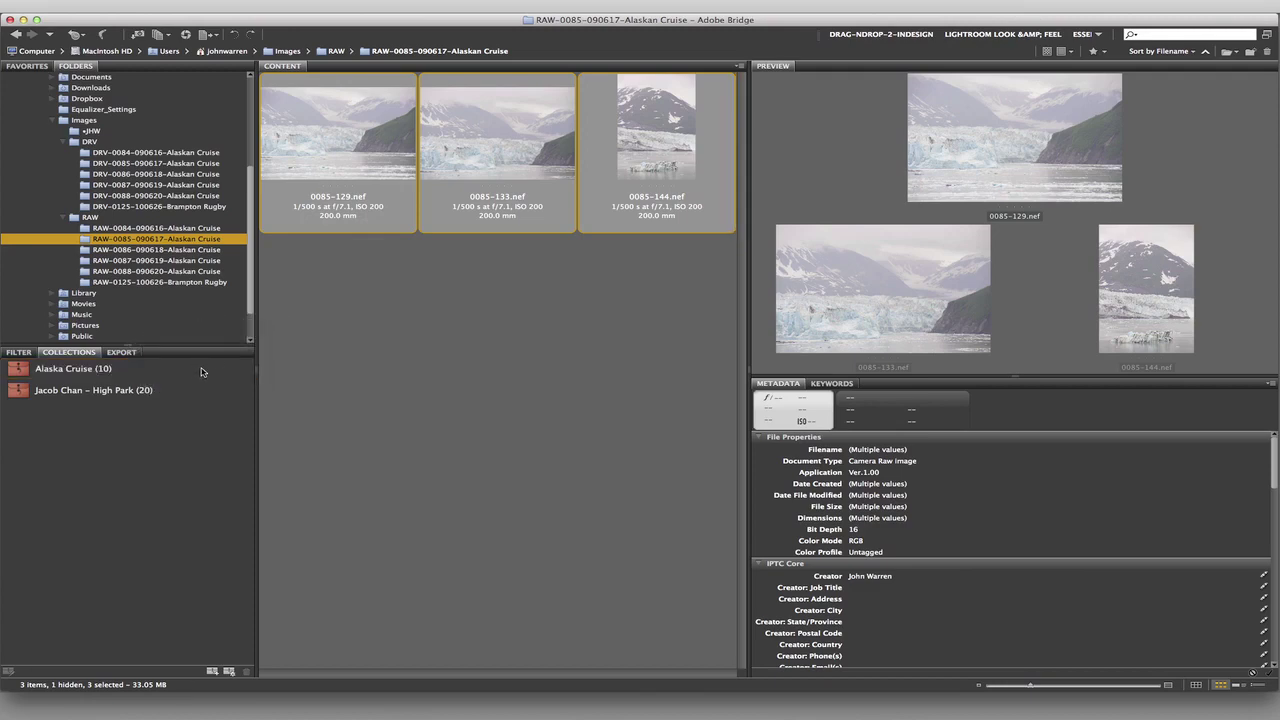
left_click(182, 250)
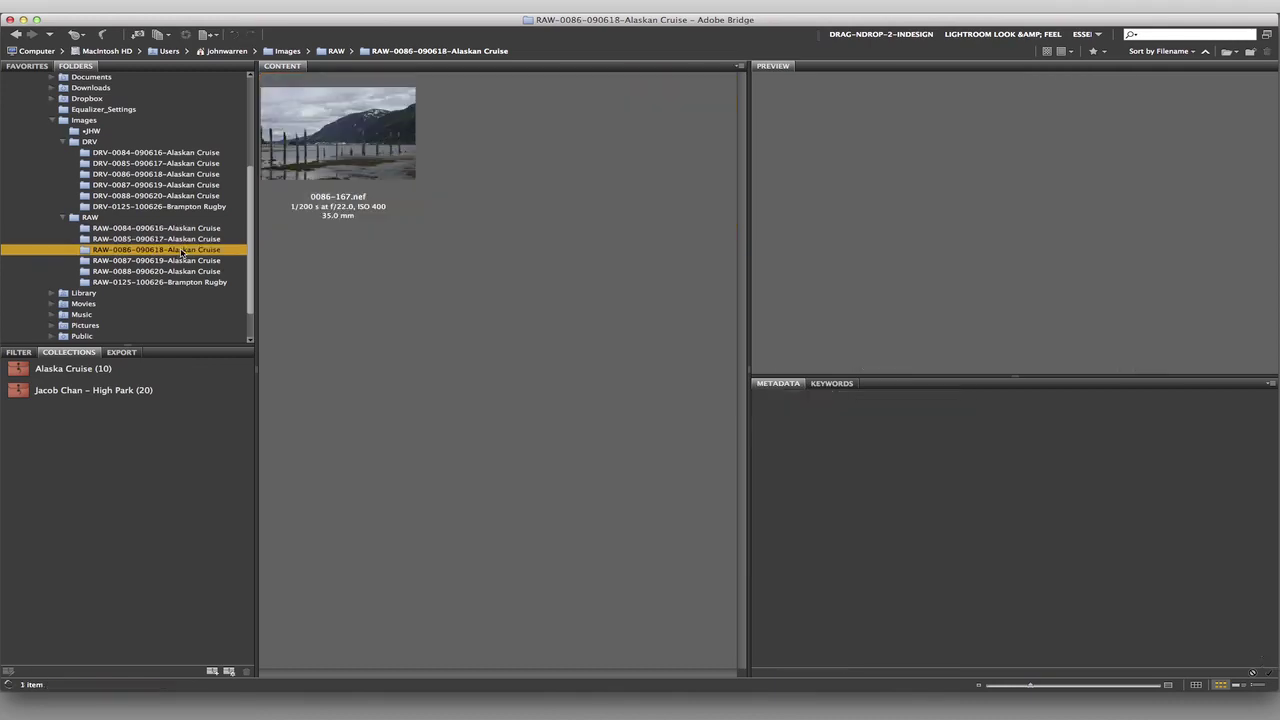
left_click(340, 148)
left_click_drag(327, 124, 192, 376)
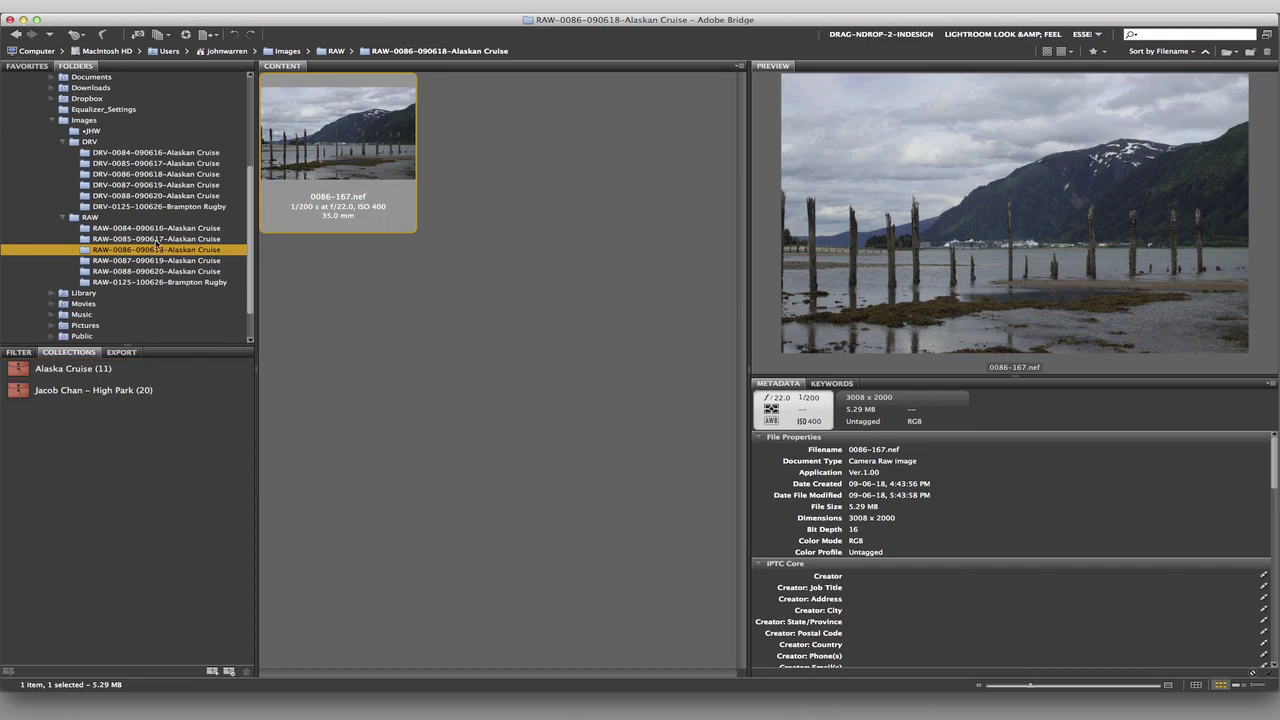
left_click(174, 262)
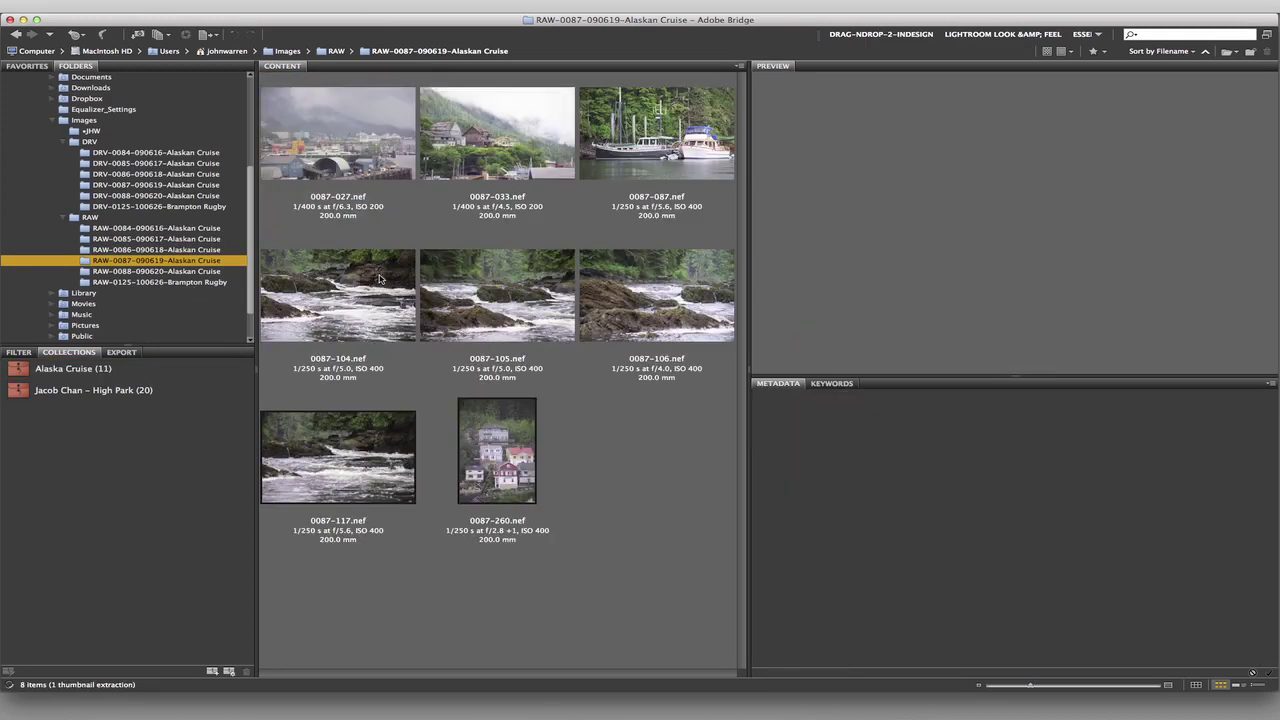
left_click(349, 162)
key("super+a")
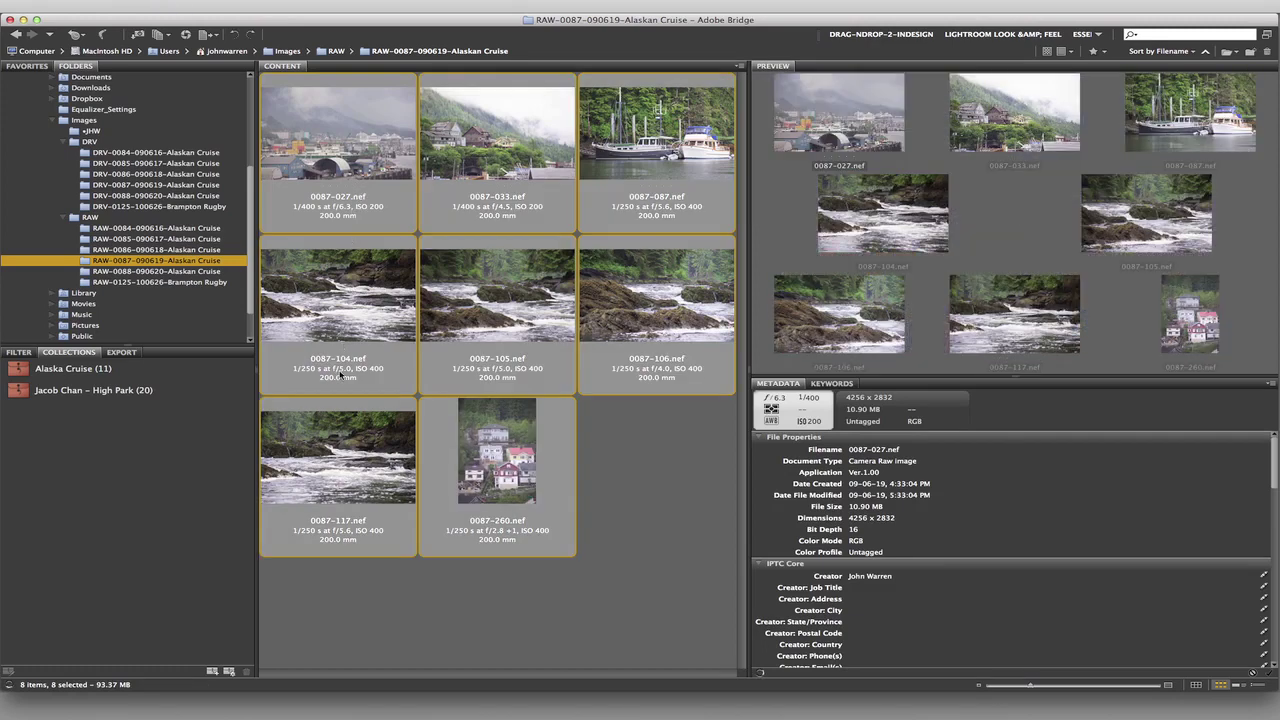
left_click_drag(324, 297, 194, 372)
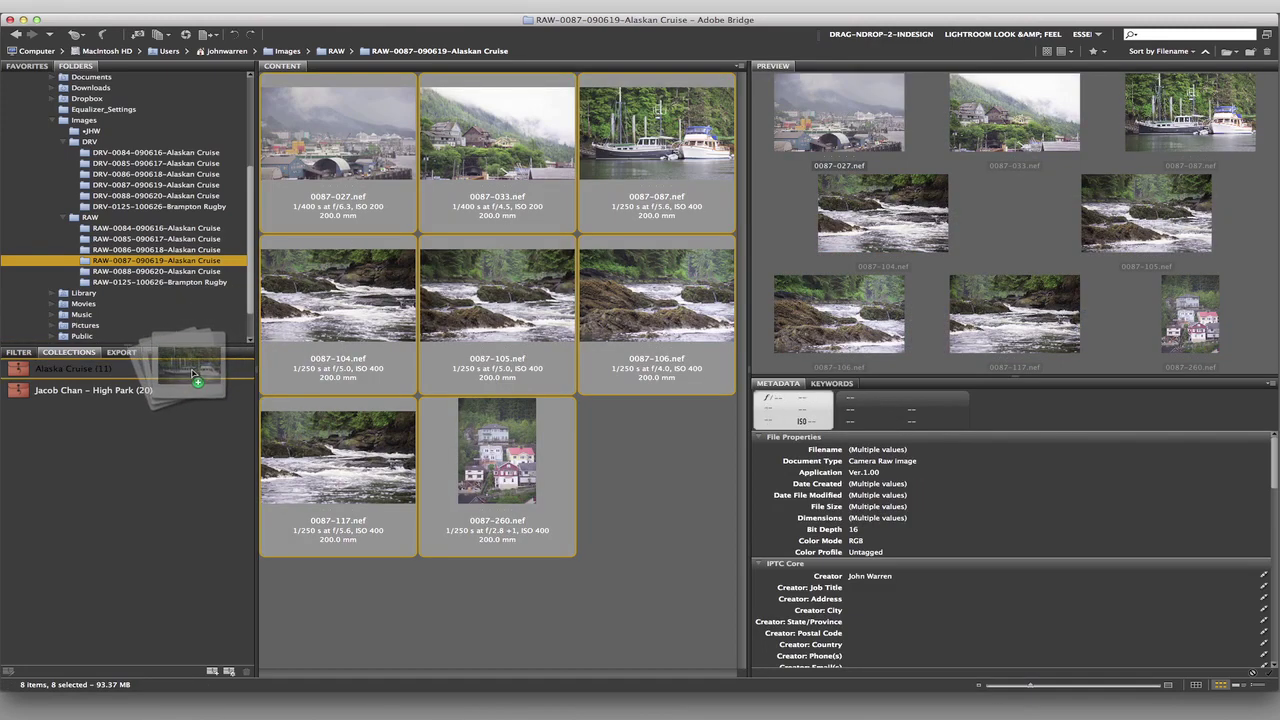
left_click(212, 272)
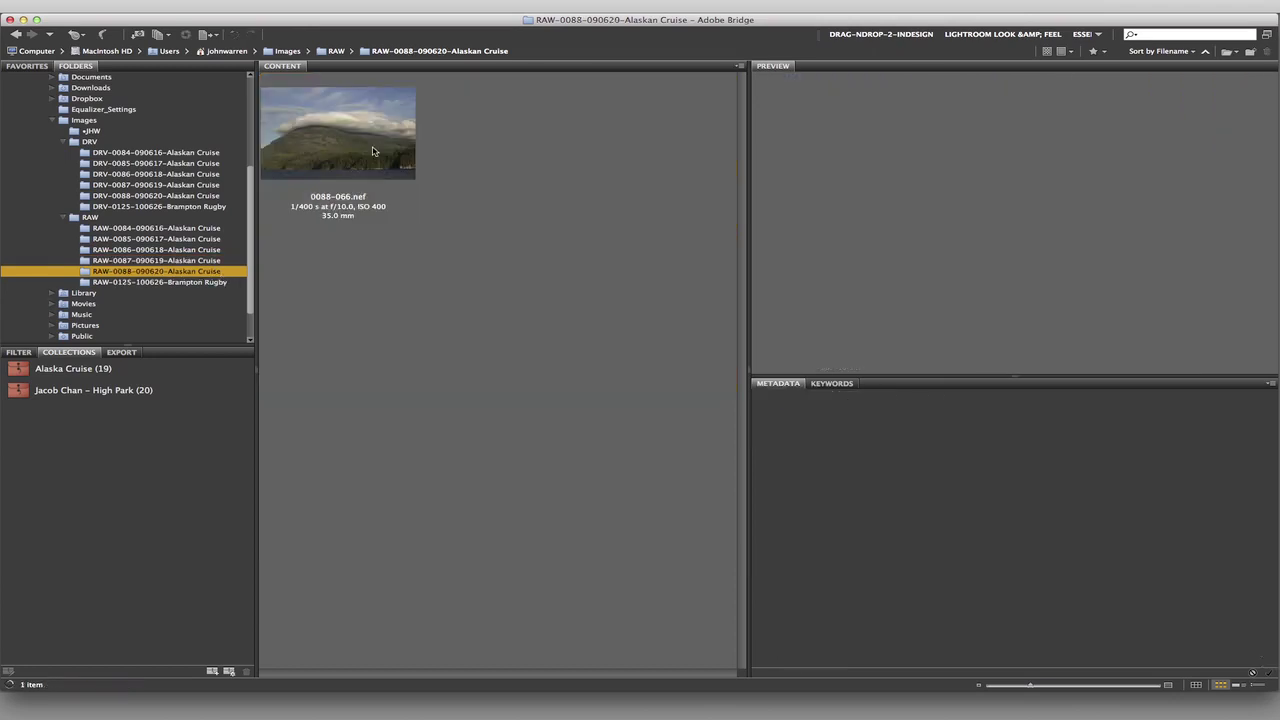
left_click(375, 190)
left_click_drag(333, 135, 199, 376)
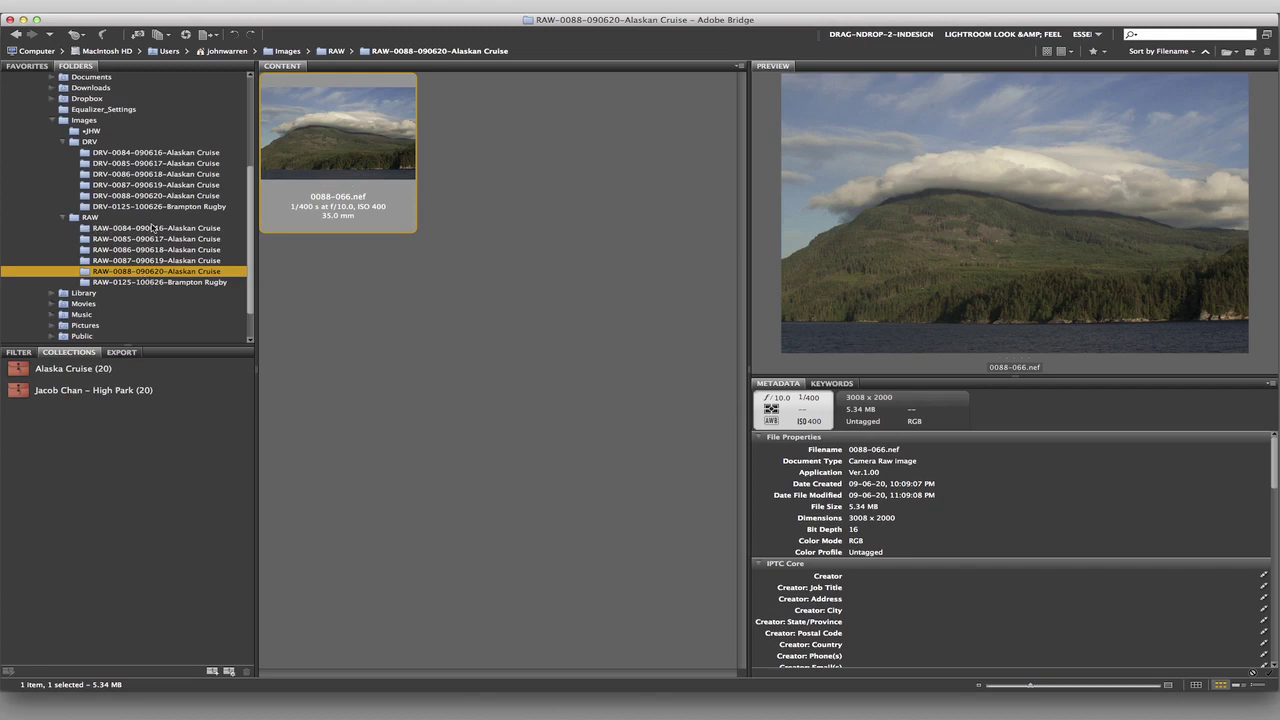
Open the Alaska Cruise collection, widen its thumbnail area and shrink the thumbnails so all its images fit in view.
left_click(75, 370)
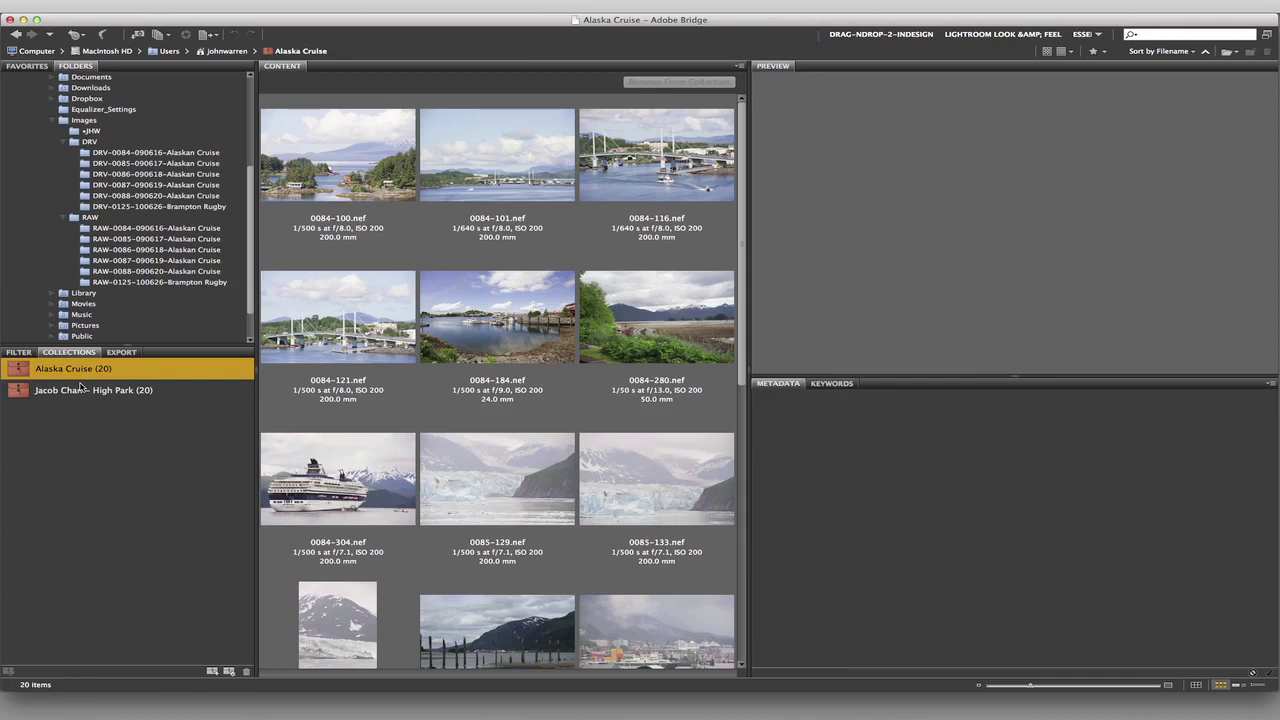
left_click_drag(748, 368, 785, 340)
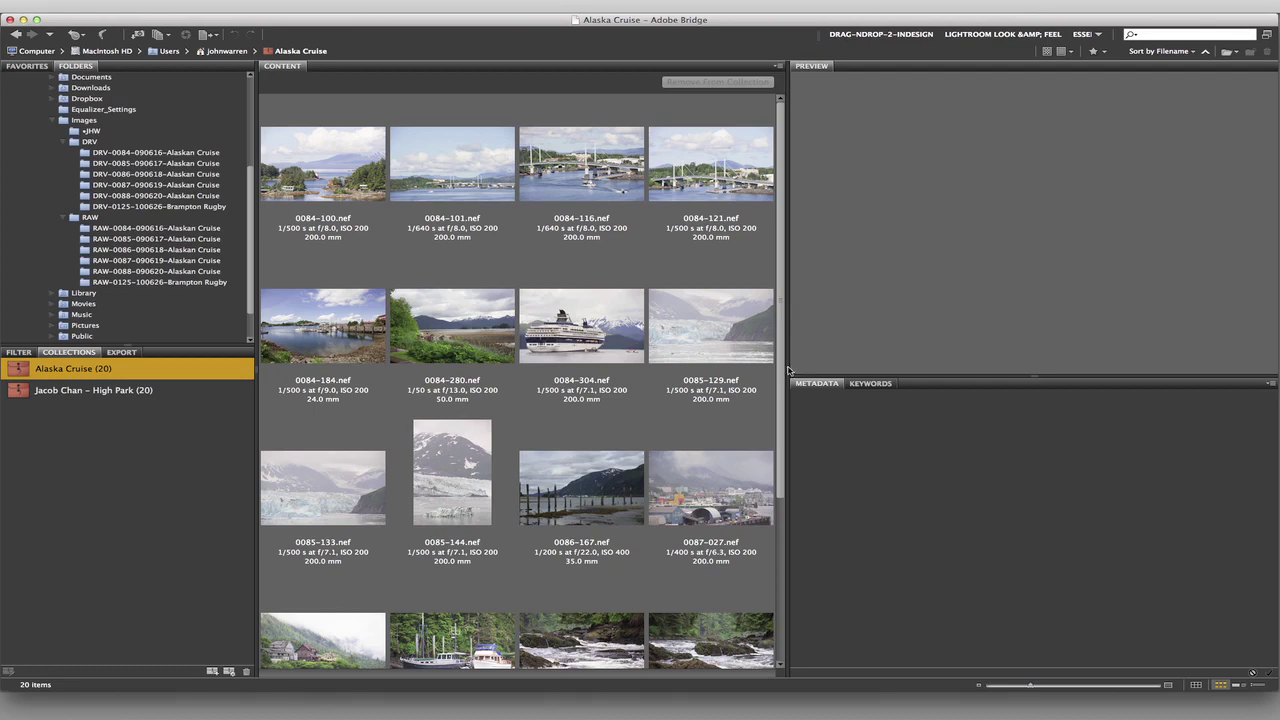
left_click_drag(792, 370, 889, 357)
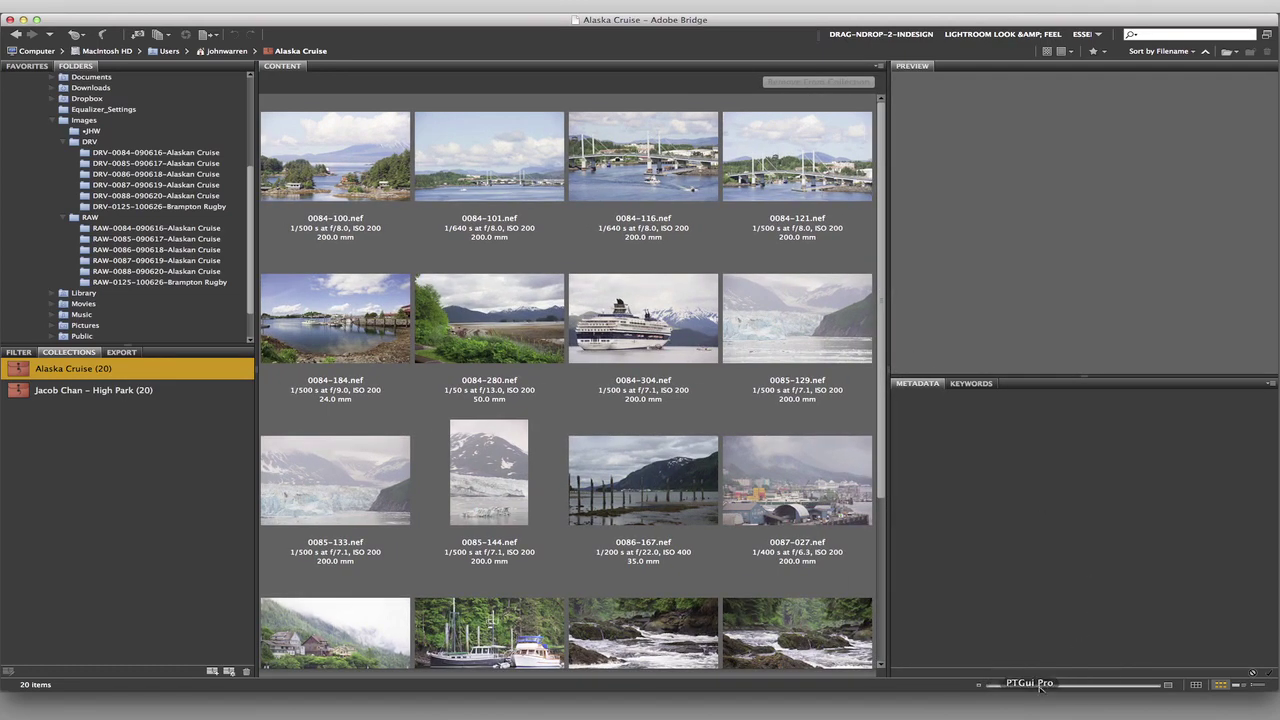
left_click_drag(1038, 687, 1022, 687)
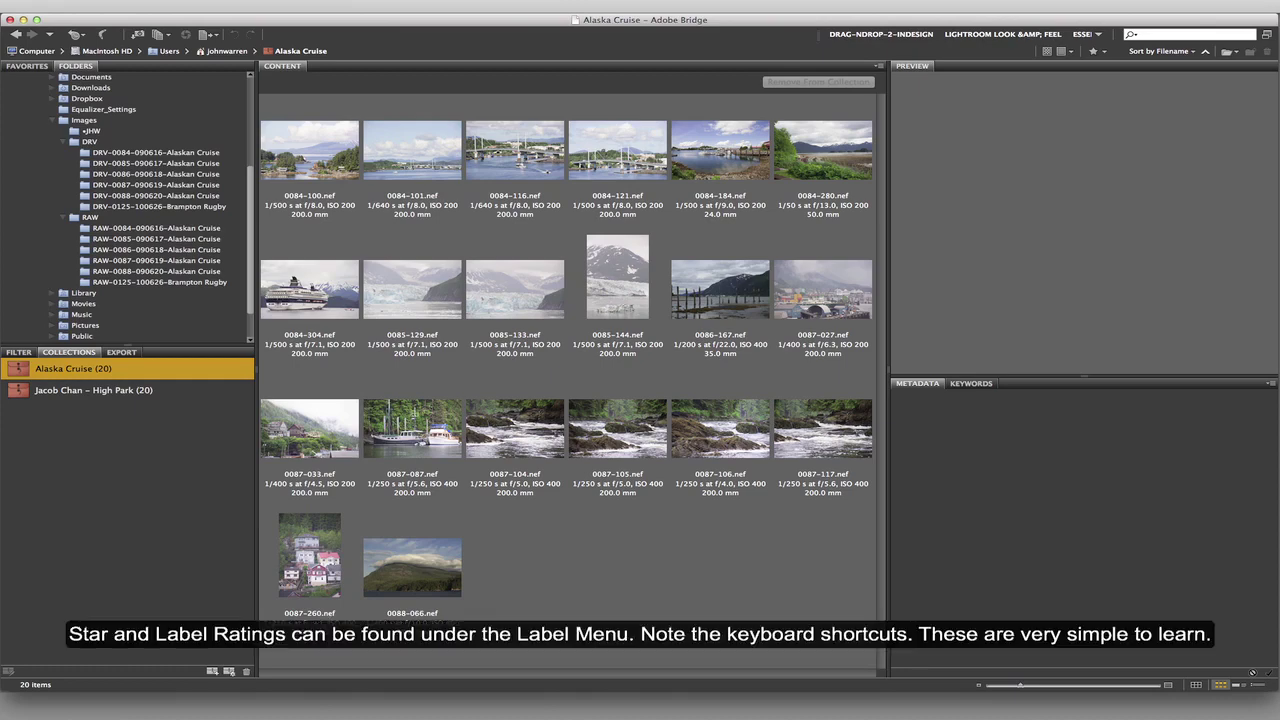
Examine the available star rating and label commands, with and without the image 0084-100.nef selected, and leave nothing selected.
left_click(285, 14)
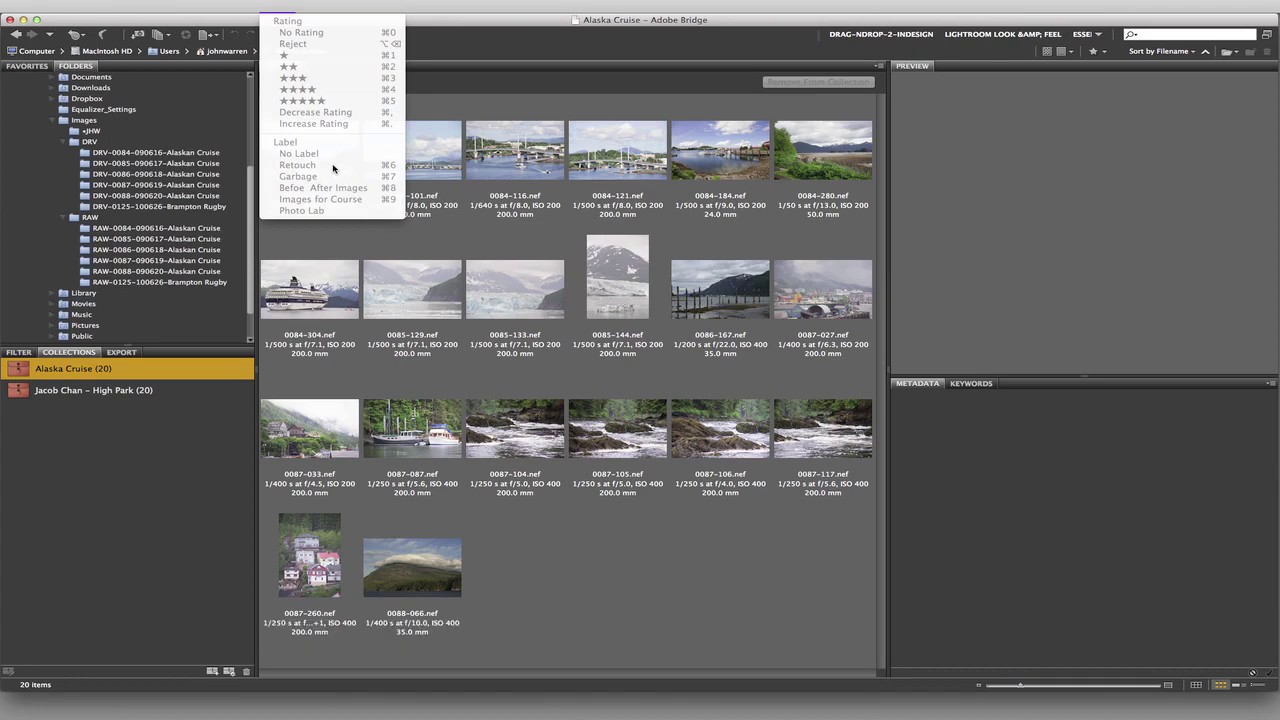
key("Escape")
left_click(309, 135)
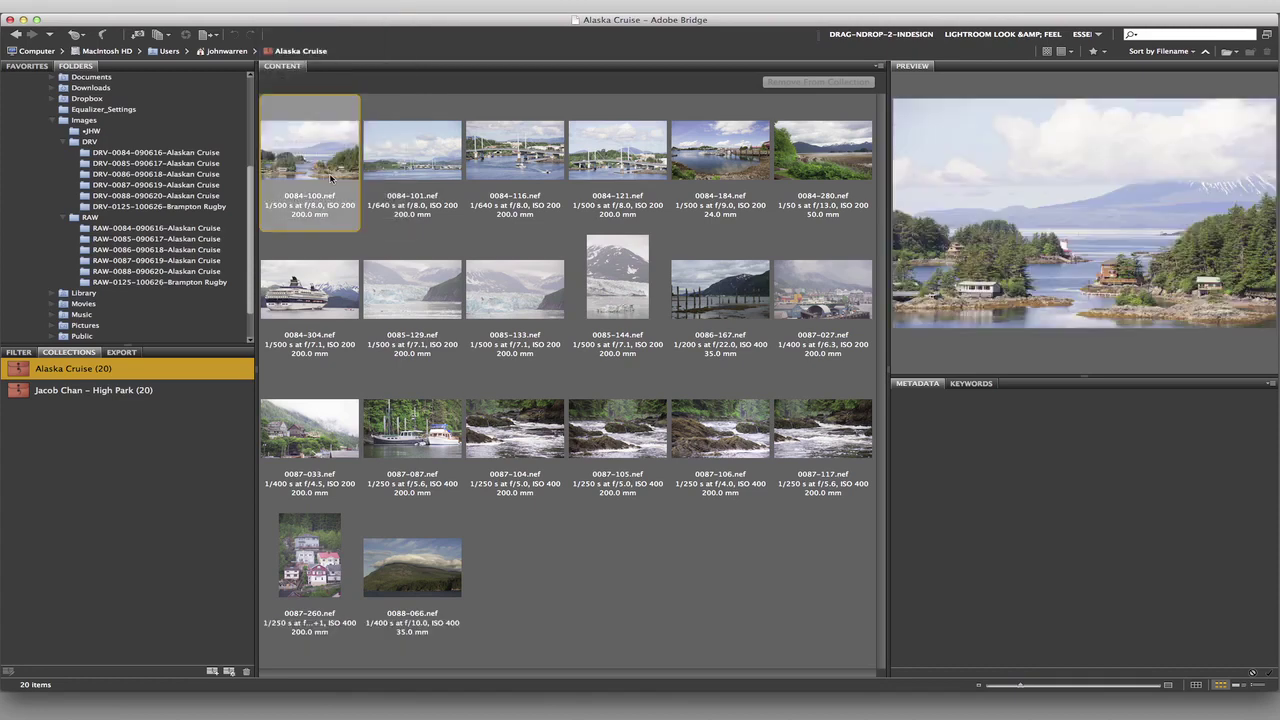
left_click(274, 5)
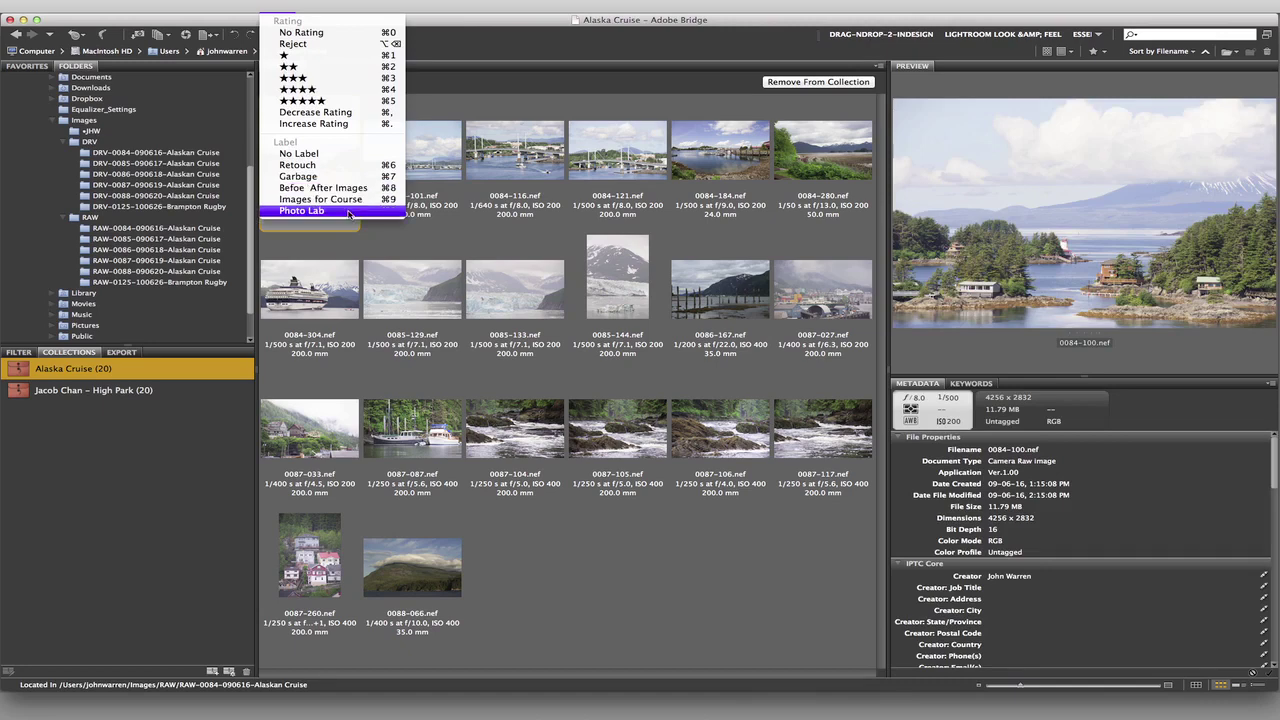
left_click(271, 15)
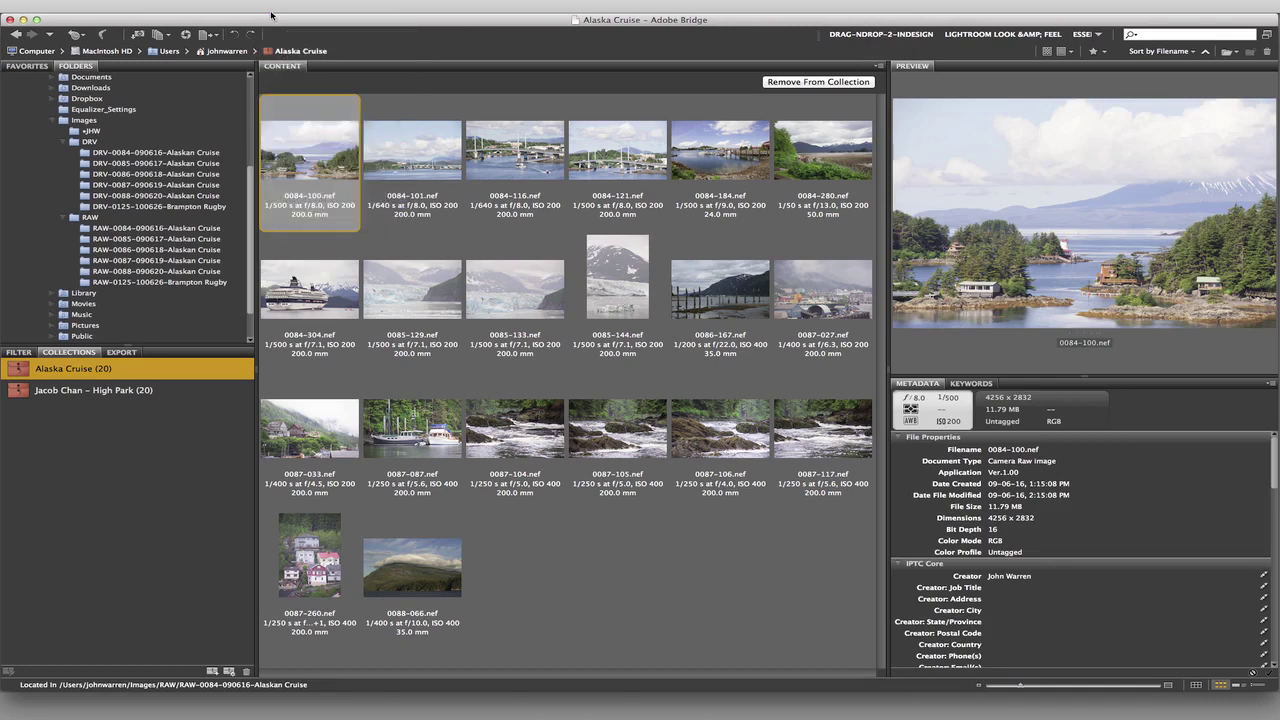
left_click(688, 591)
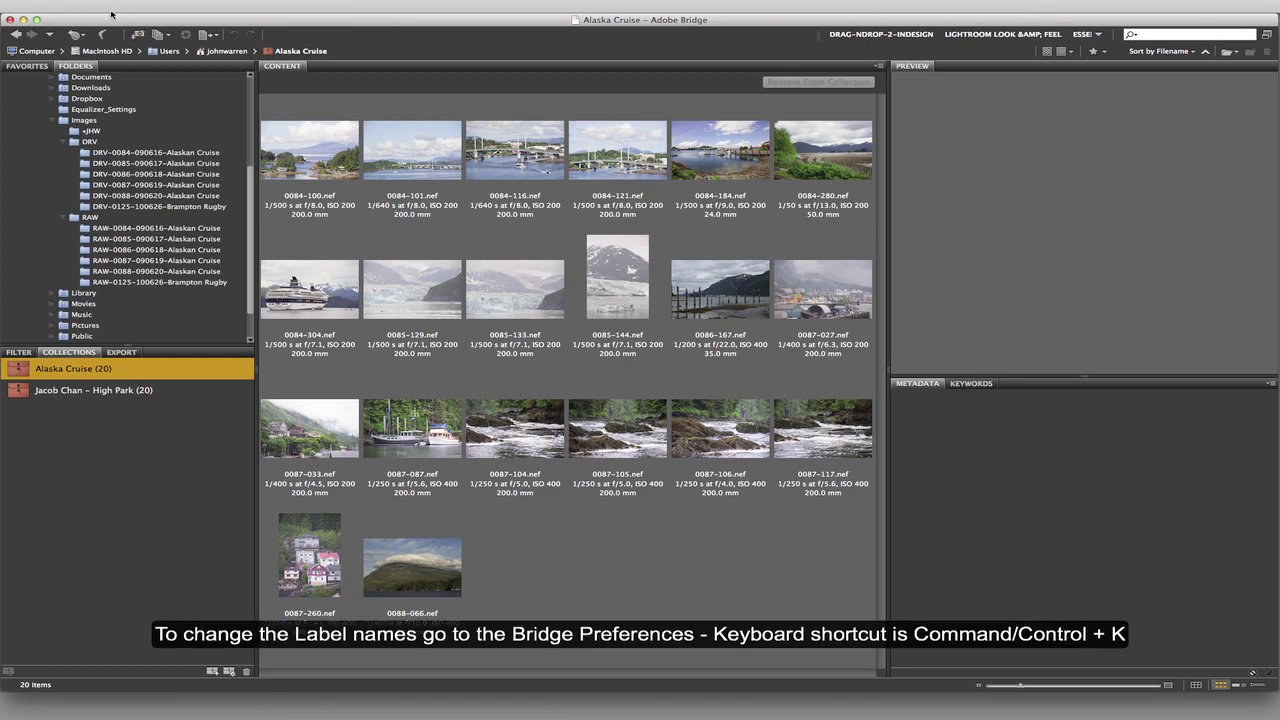
Review the label names in the Labels preferences, cancel without changes, and check the rating and label commands again.
left_click(106, 12)
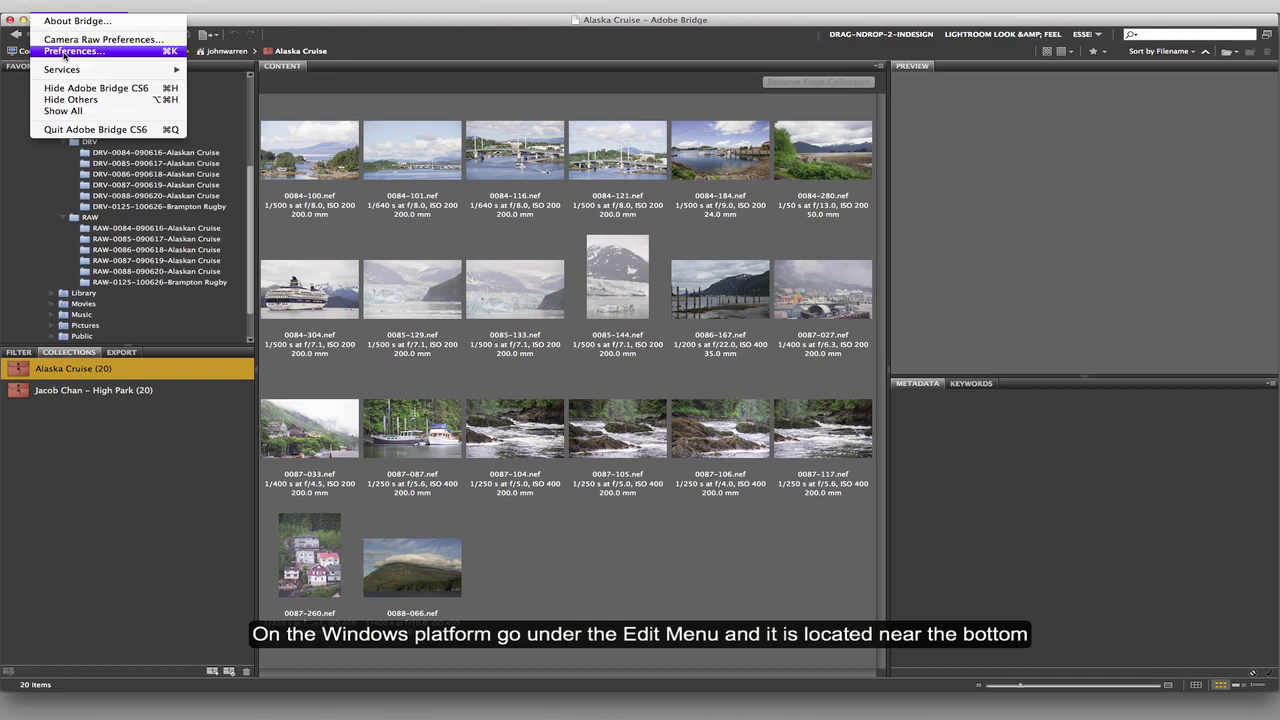
left_click(168, 55)
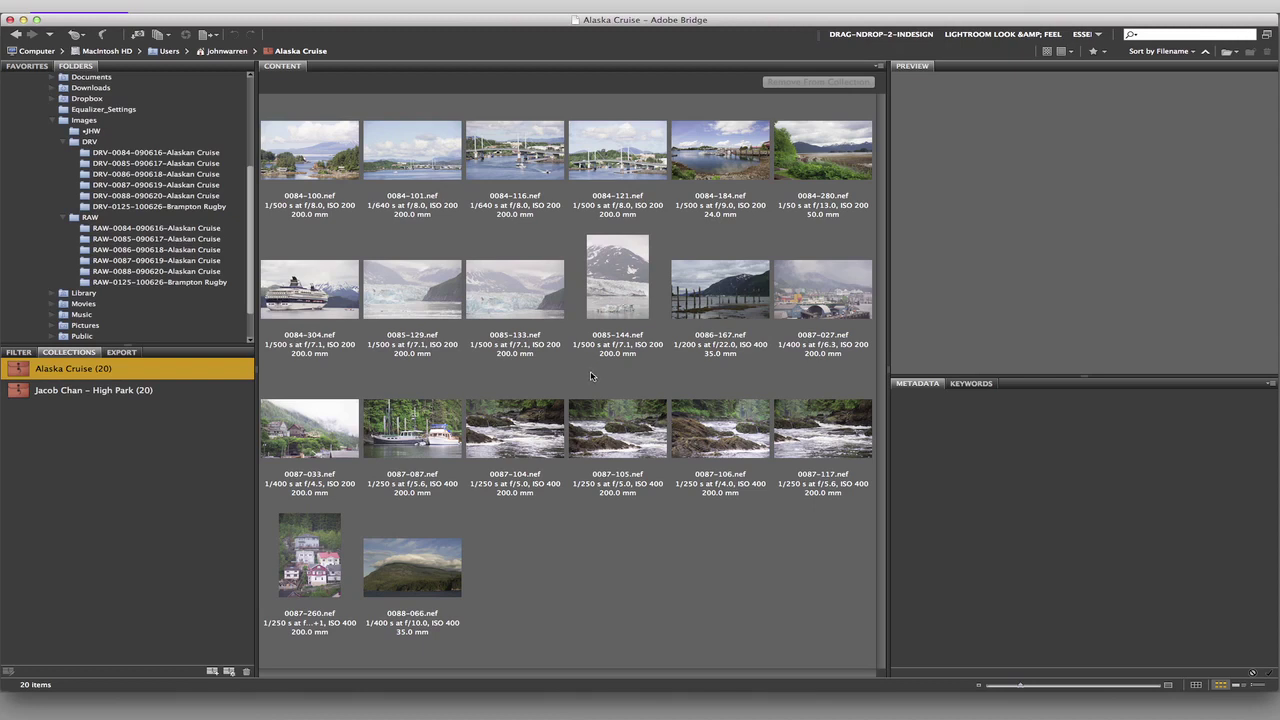
key("super+k")
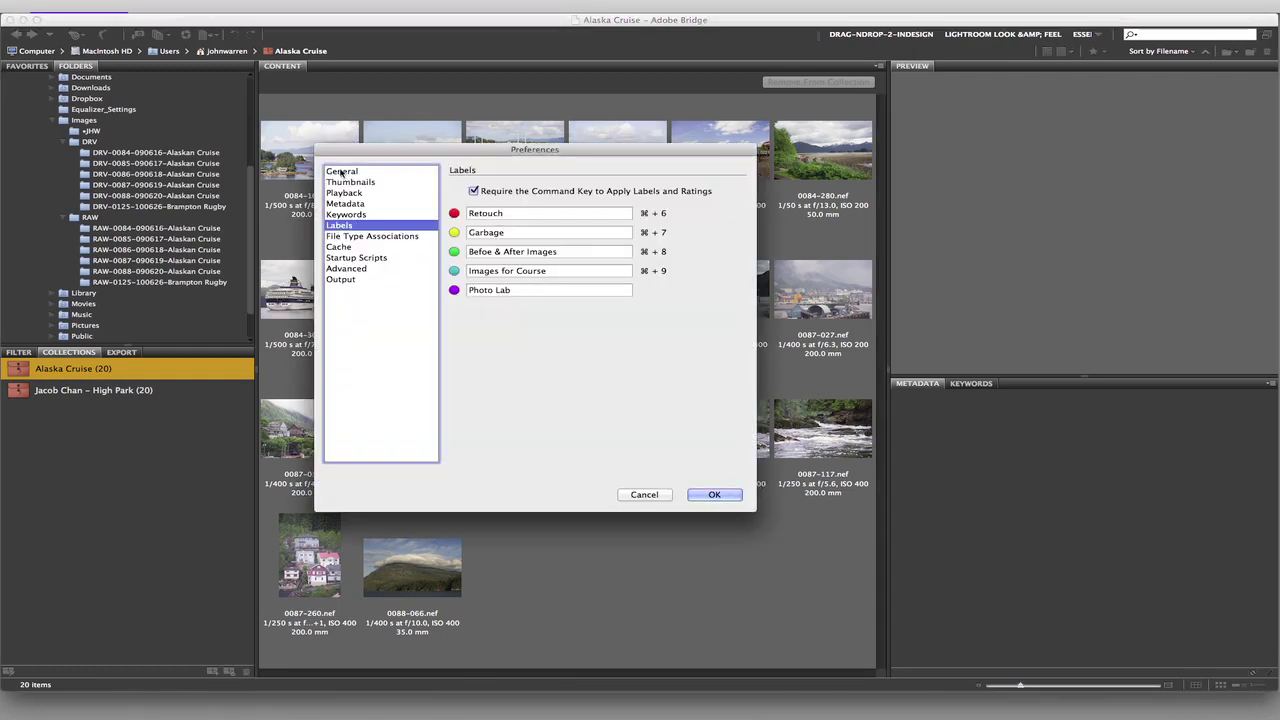
left_click(341, 172)
left_click(345, 228)
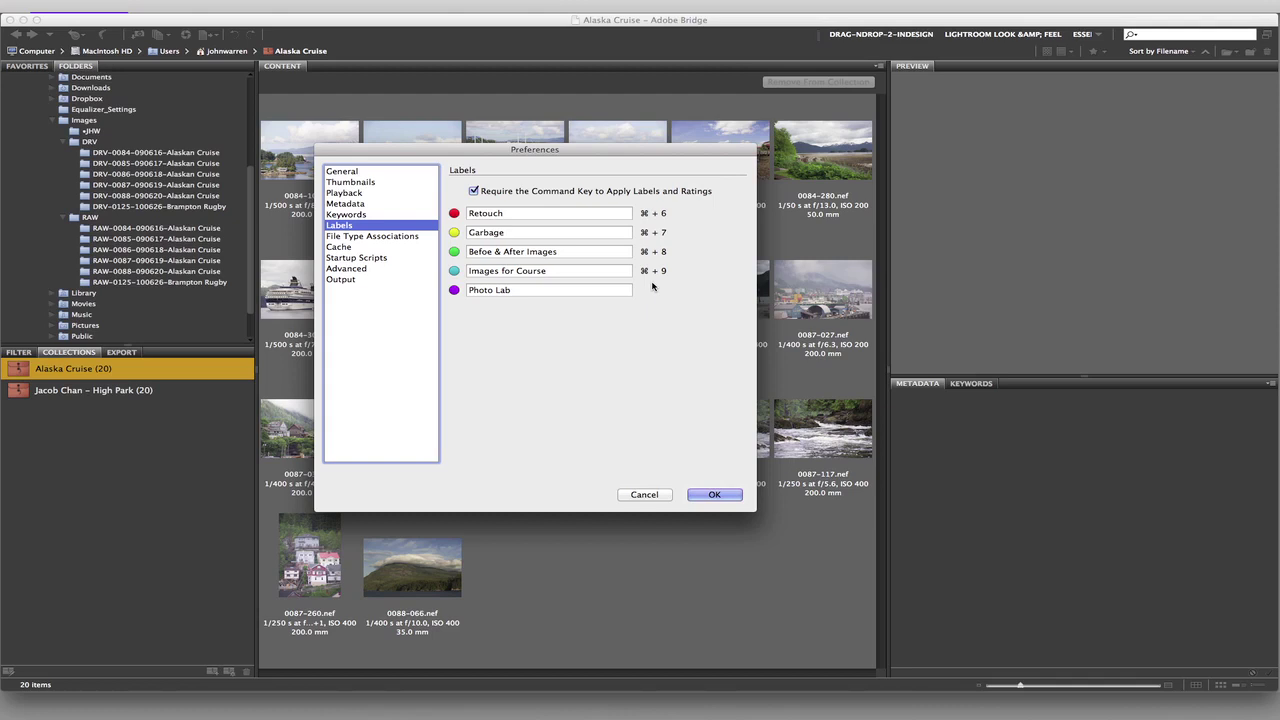
left_click(655, 497)
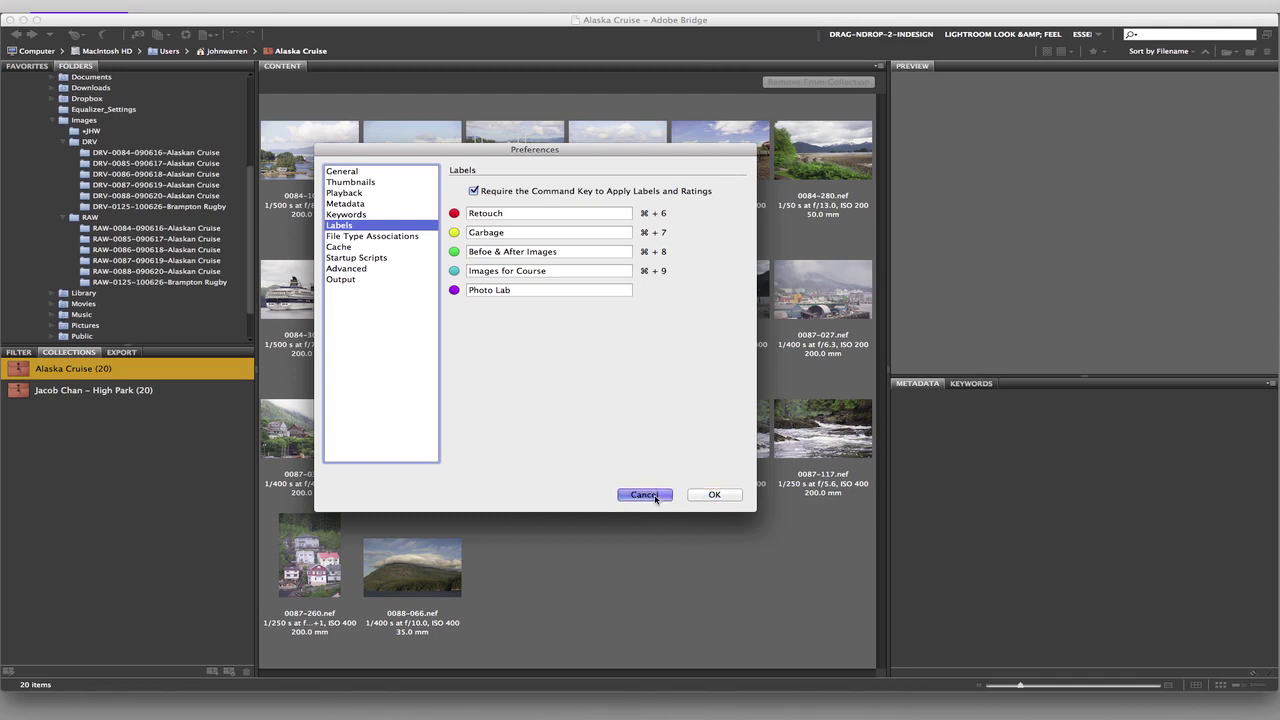
left_click(285, 18)
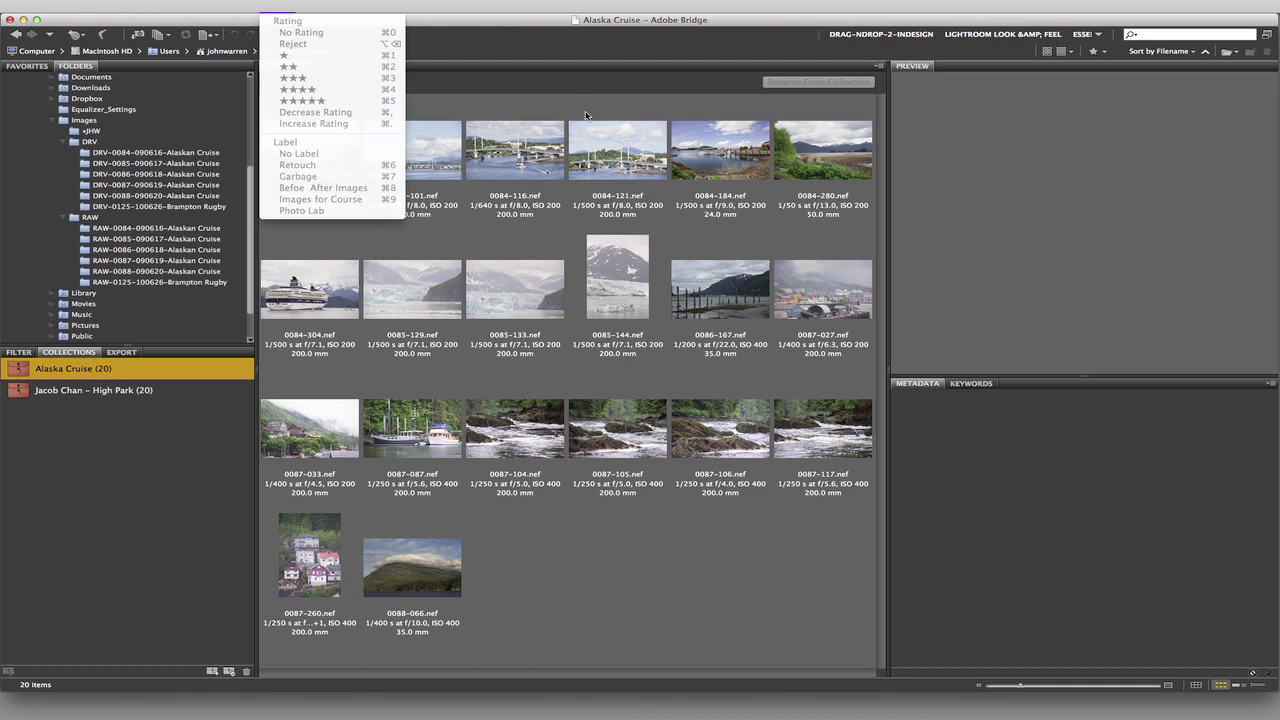
left_click(440, 162)
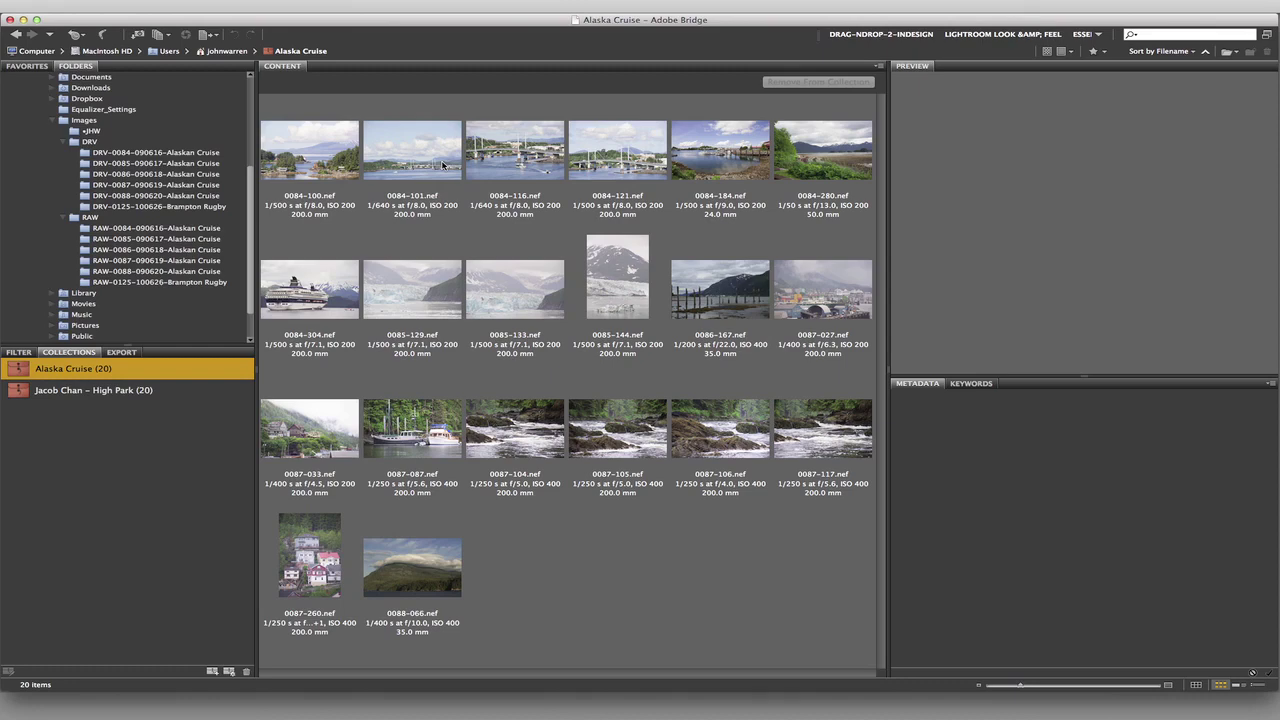
Give every image in the Alaska Cruise collection a one-star rating and leave nothing selected.
left_click(722, 150)
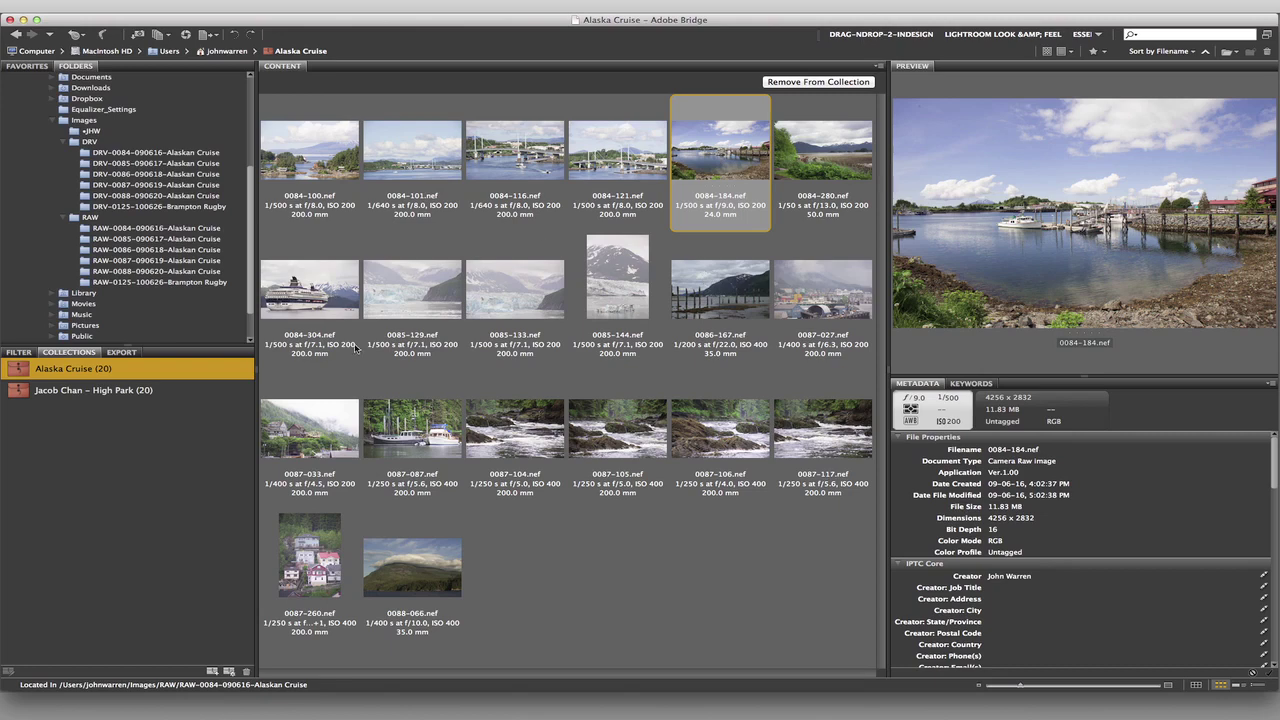
left_click(340, 173)
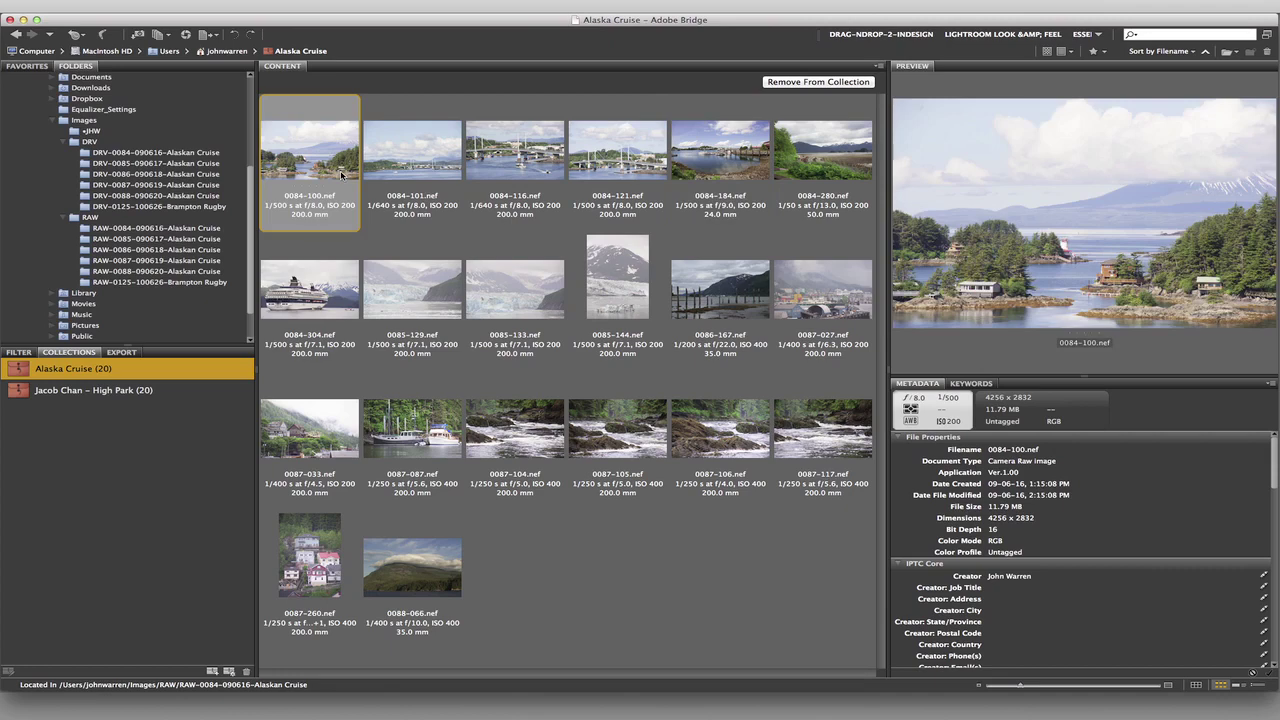
key("super+a")
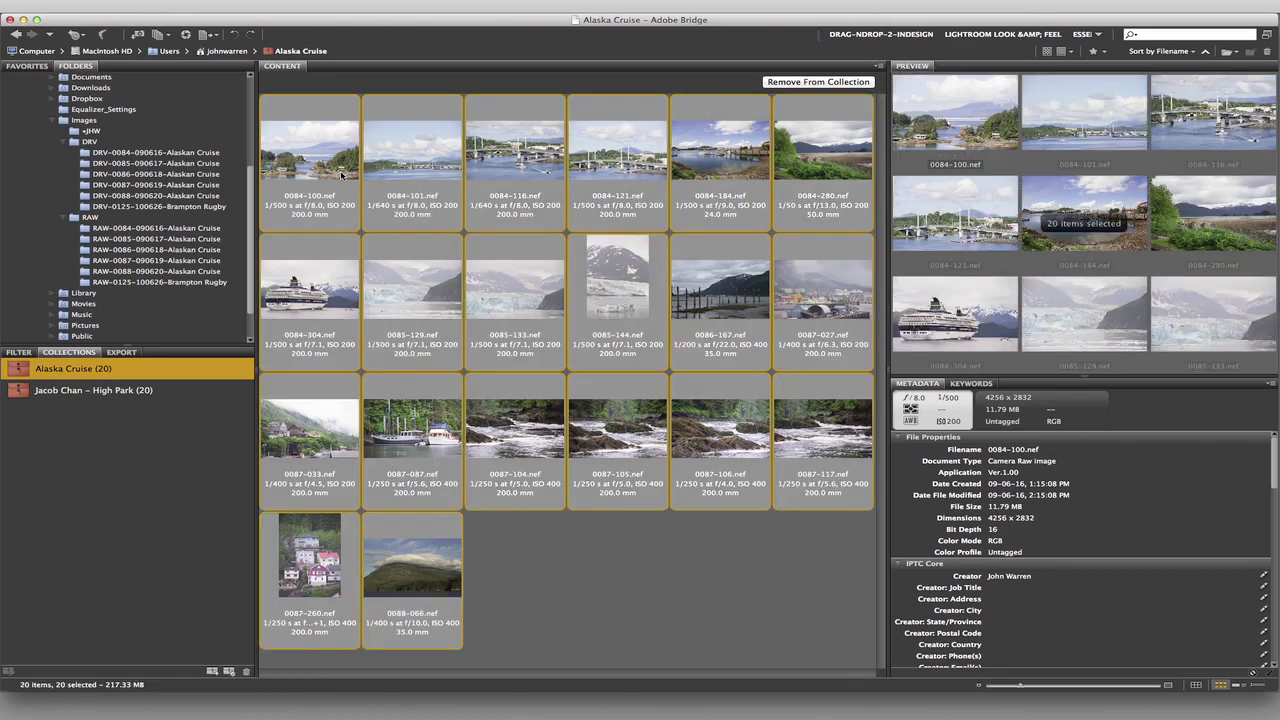
left_click(279, 13)
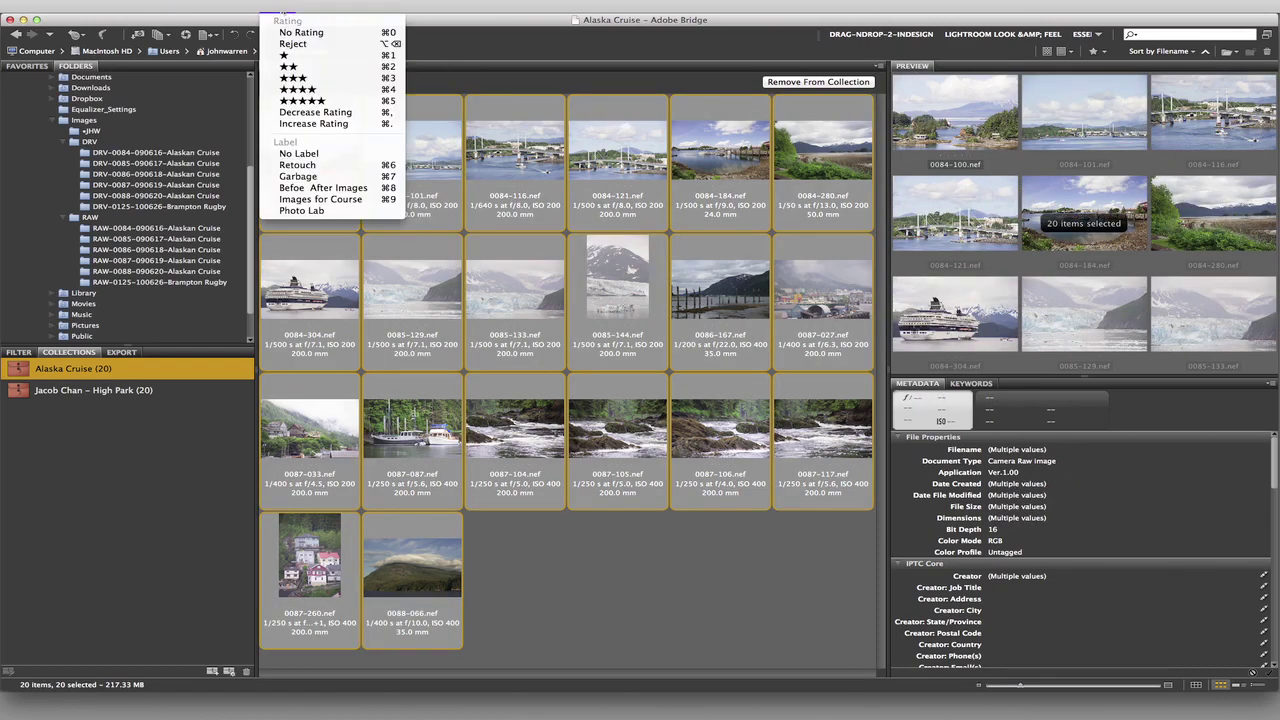
left_click(355, 64)
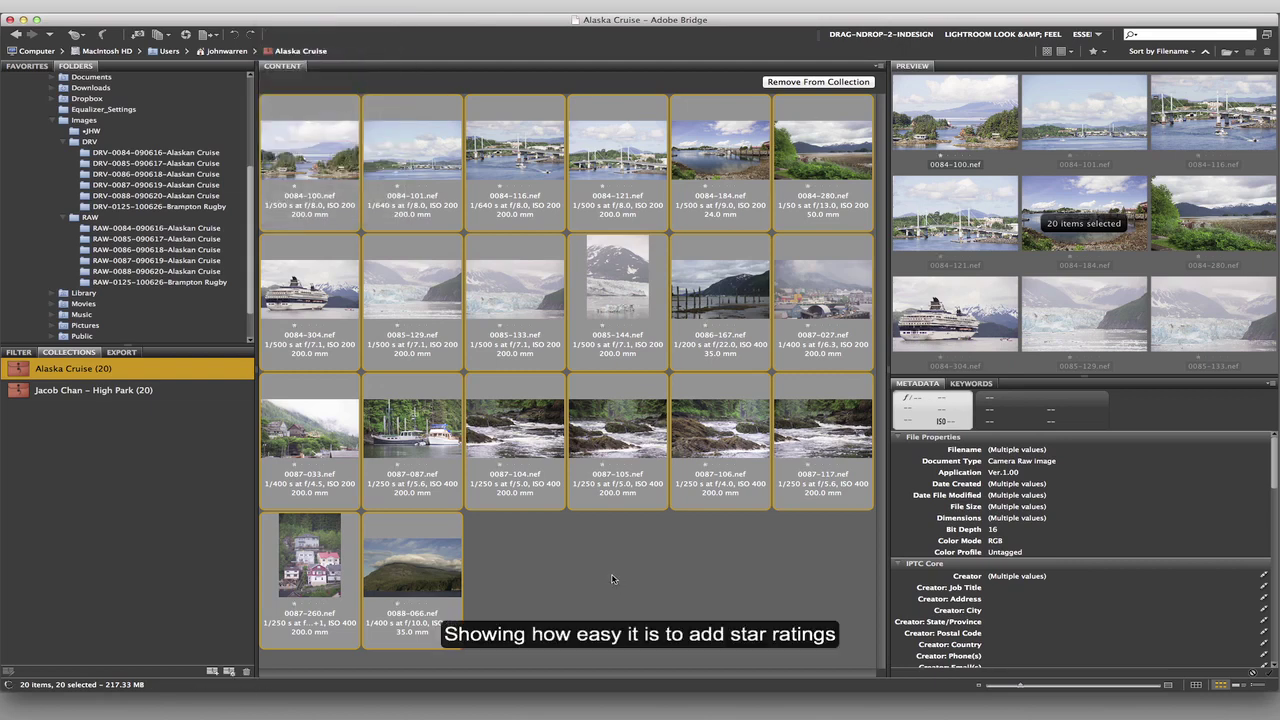
left_click(596, 569)
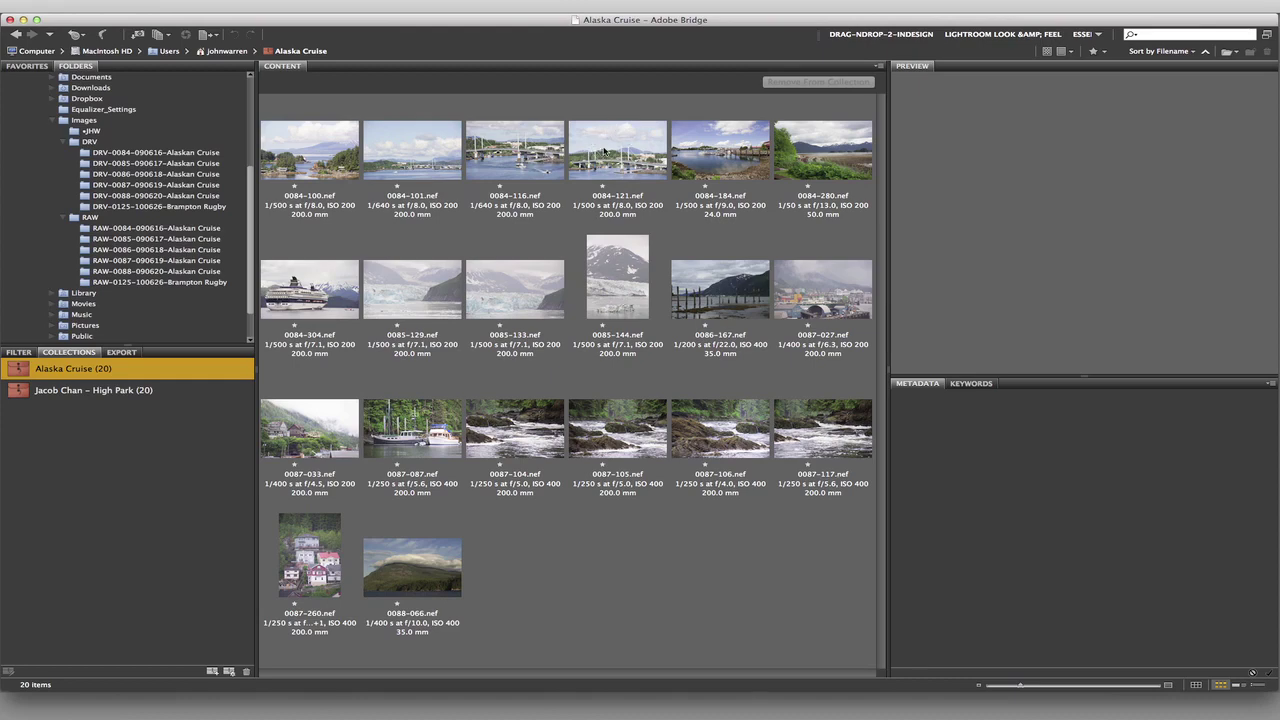
Raise the images 0084-116.nef, 0084-184.nef, 0086-167.nef and 0088-066.nef to a two-star rating.
left_click(538, 162)
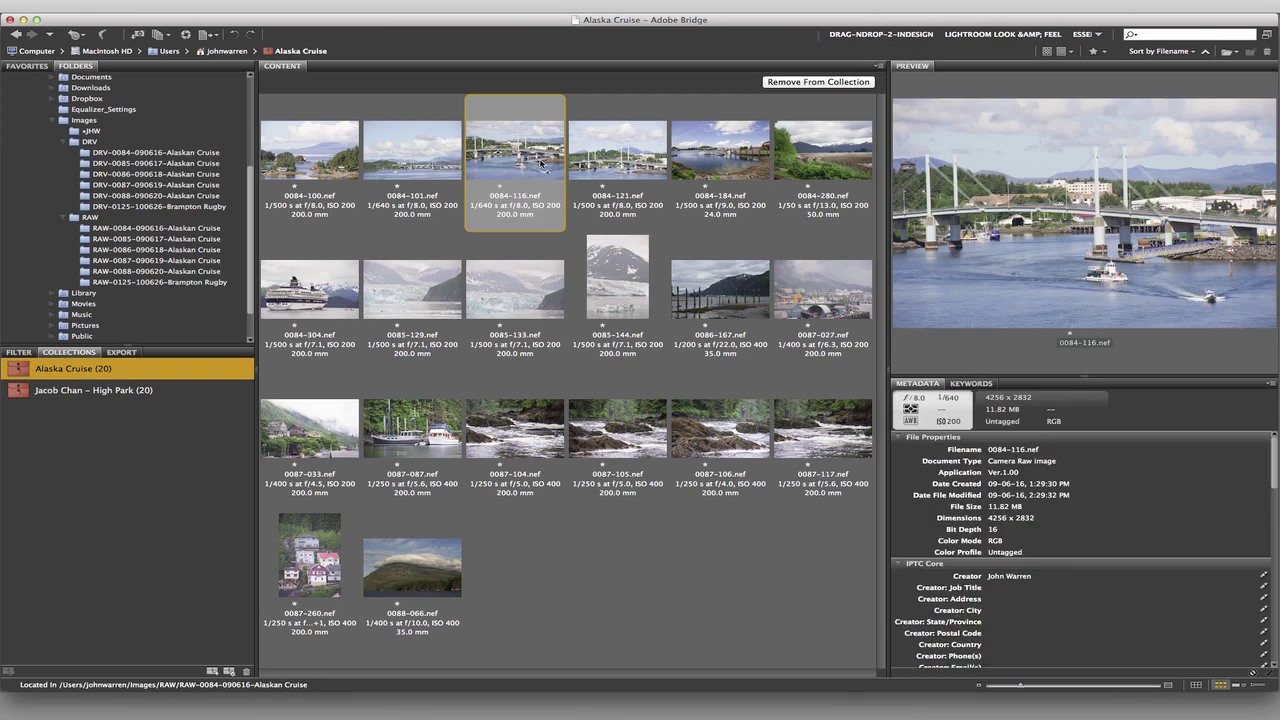
left_click(740, 165)
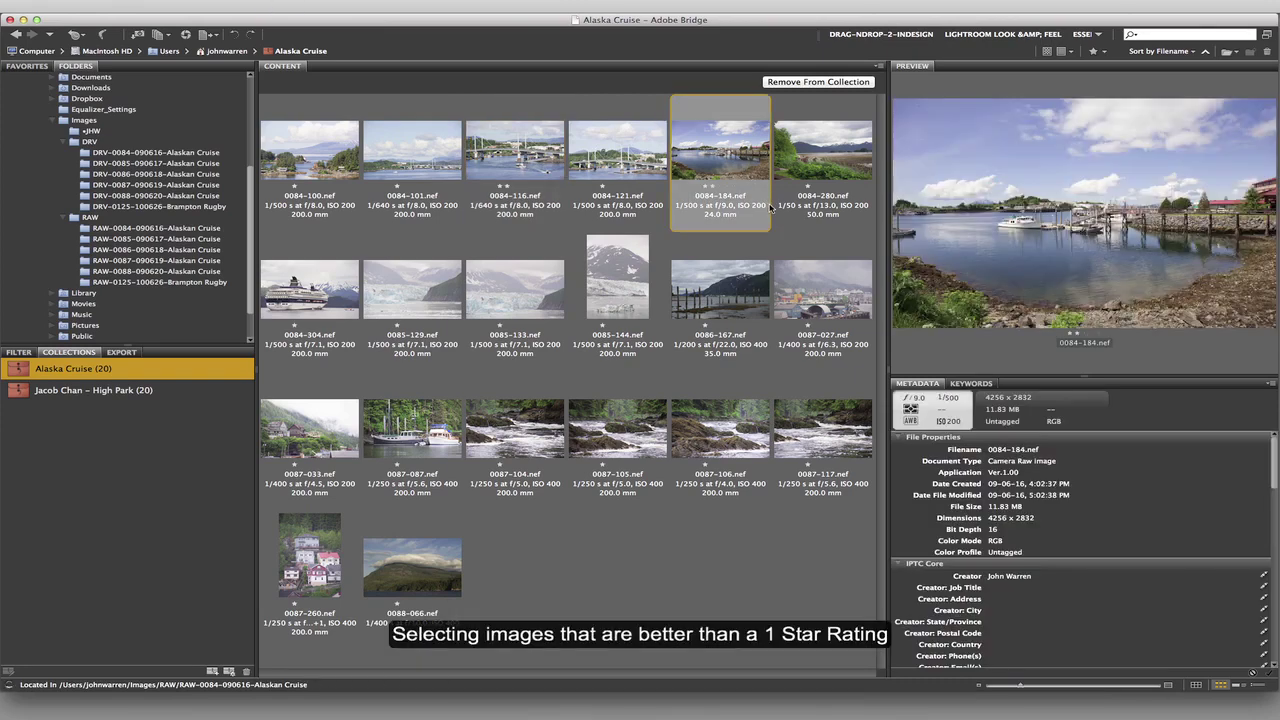
left_click(720, 288)
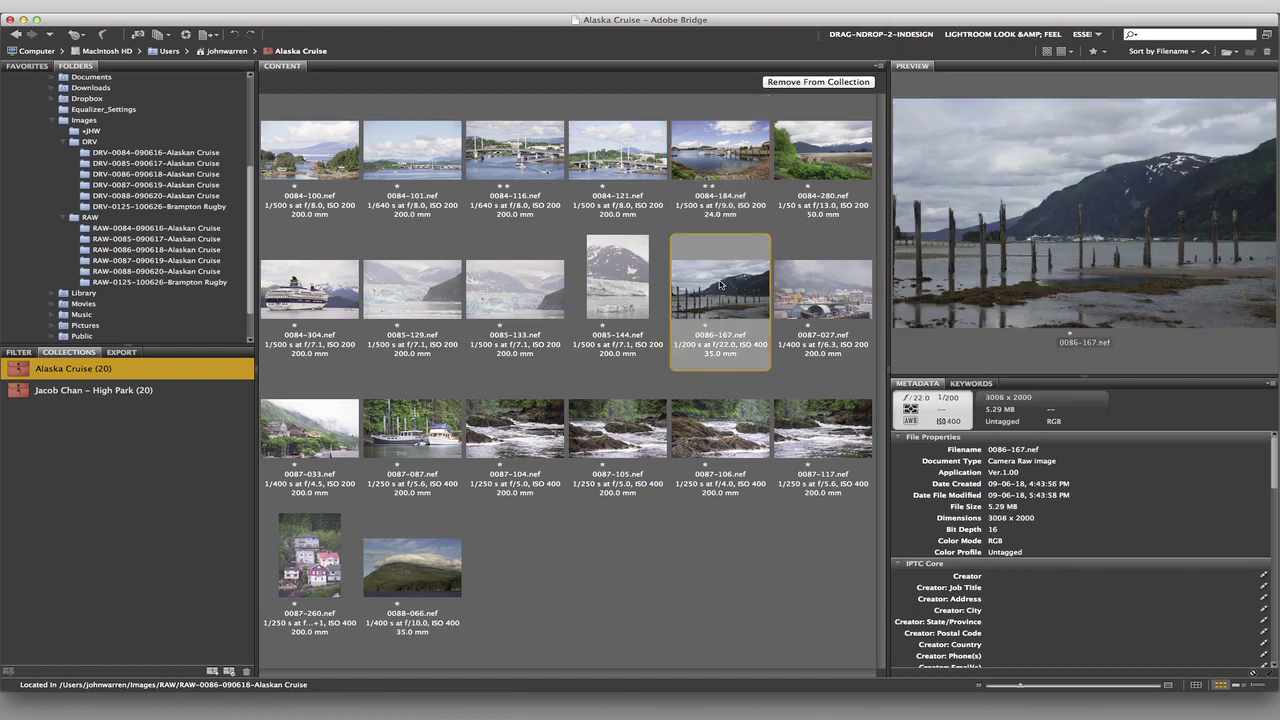
key("super+2")
left_click(400, 547)
key("super+2")
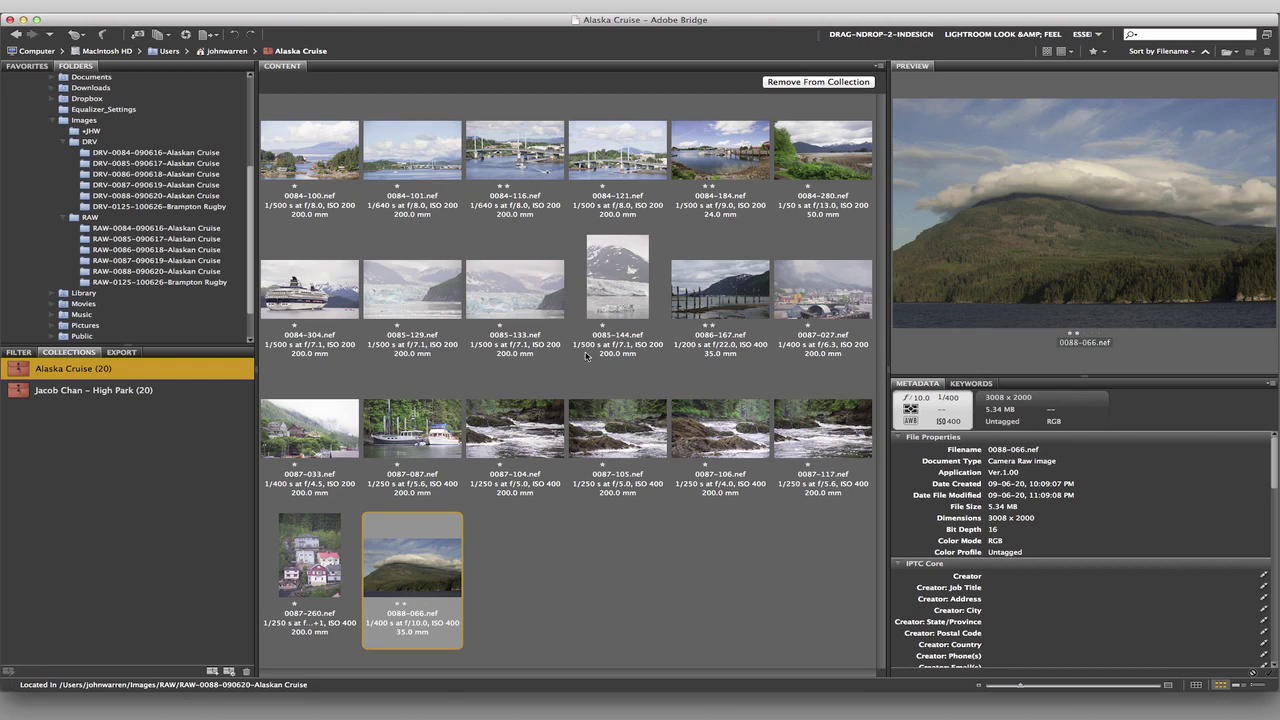
Raise the glacier images 0085-133.nef and 0085-144.nef to a two-star rating.
left_click(506, 302)
key("super+2")
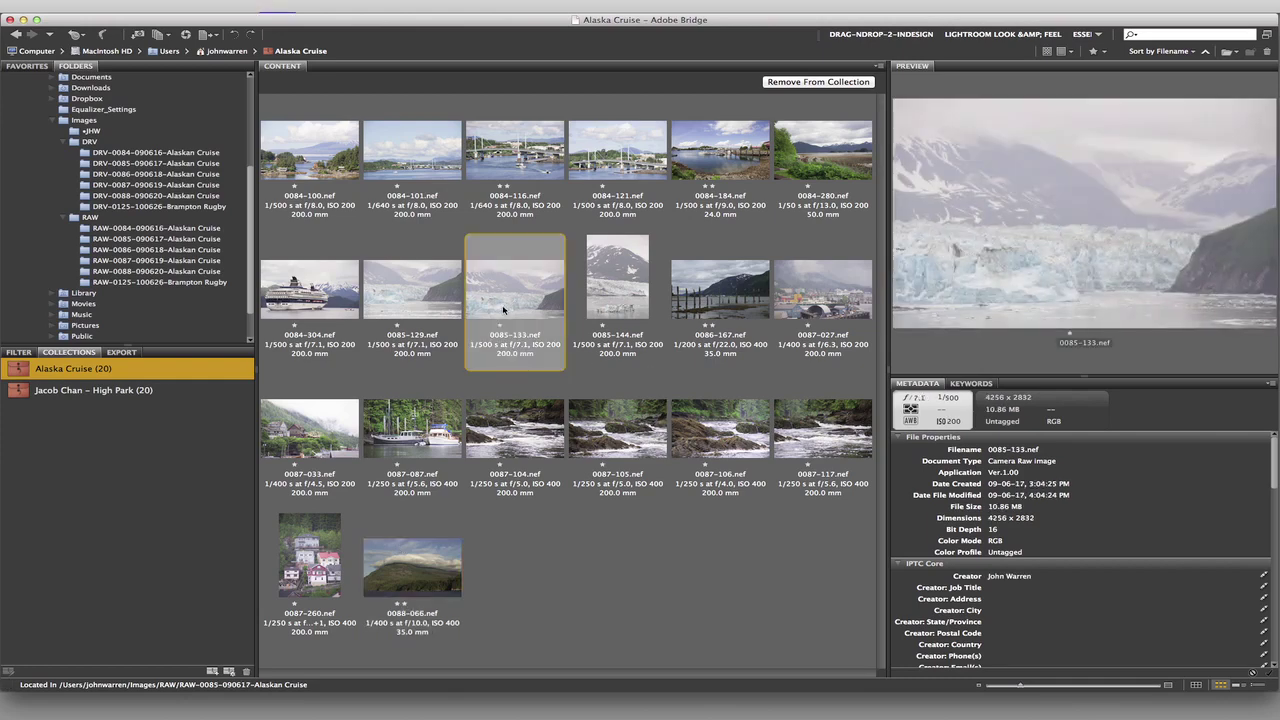
left_click(634, 284)
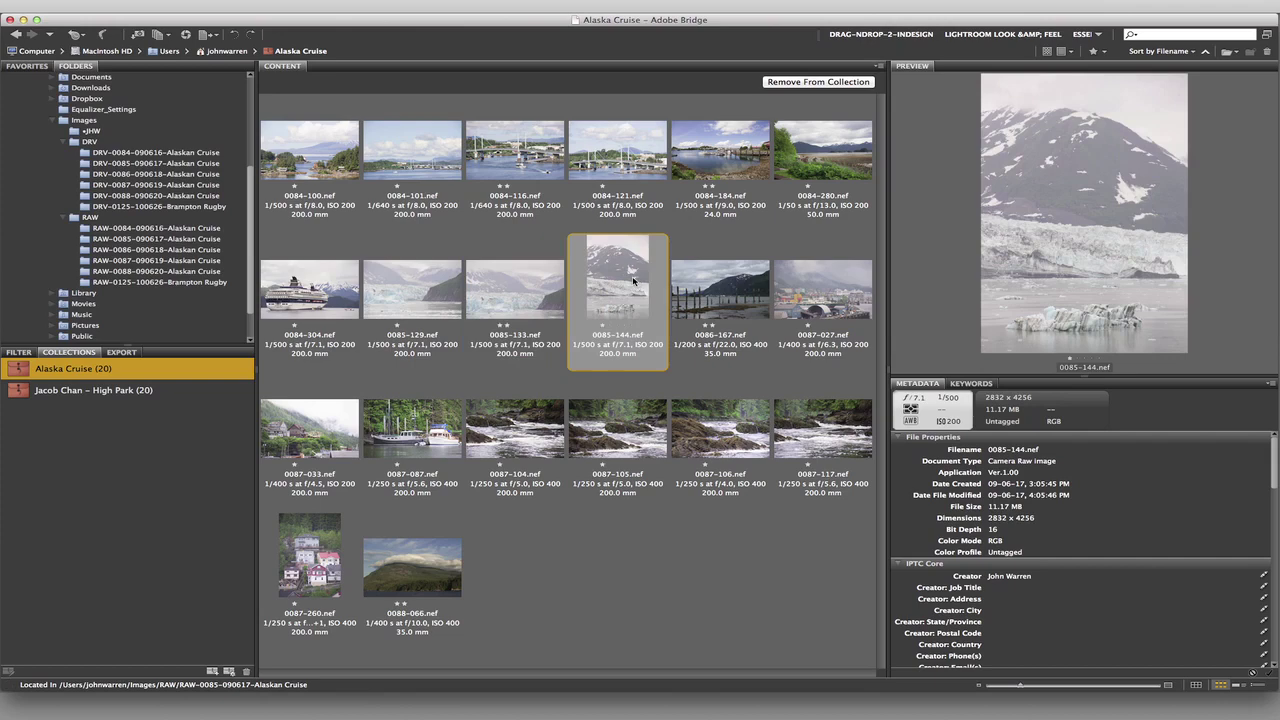
key("super+2")
Show the filter criteria for the collection and rate the images 0087-260.nef and 0084-100.nef two stars.
left_click(18, 353)
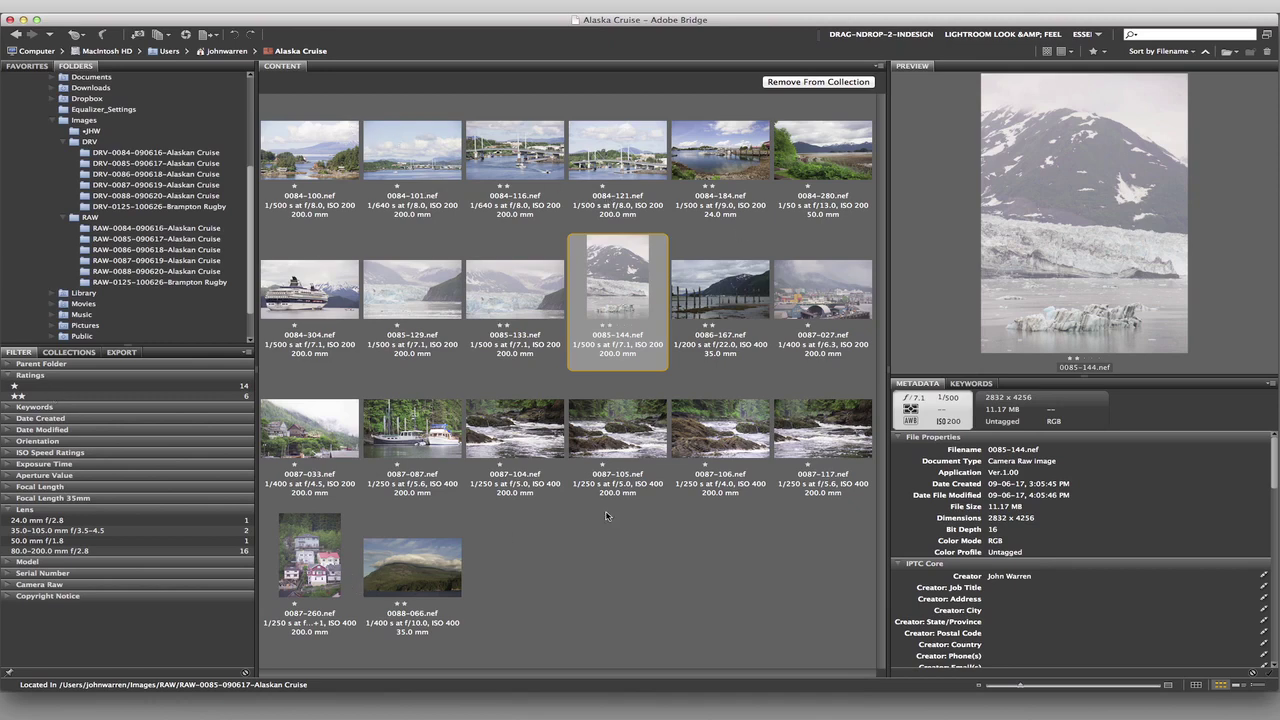
left_click(318, 555)
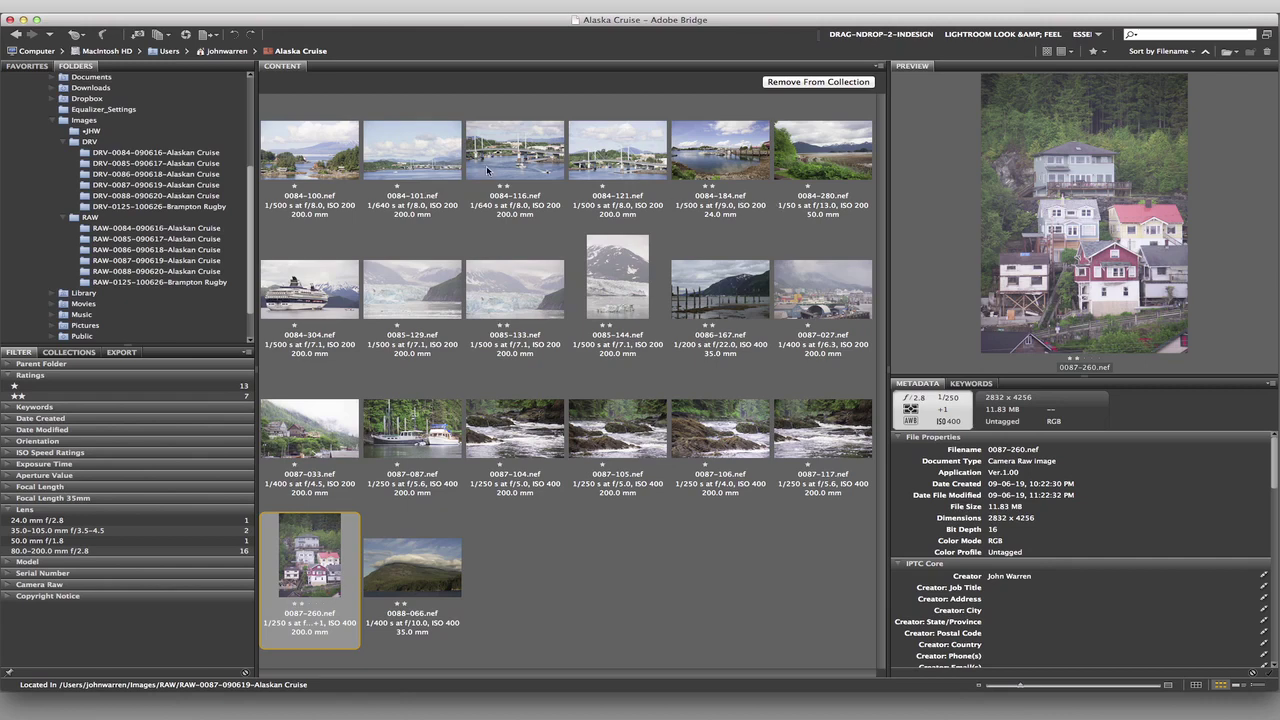
left_click(318, 163)
key("super+2")
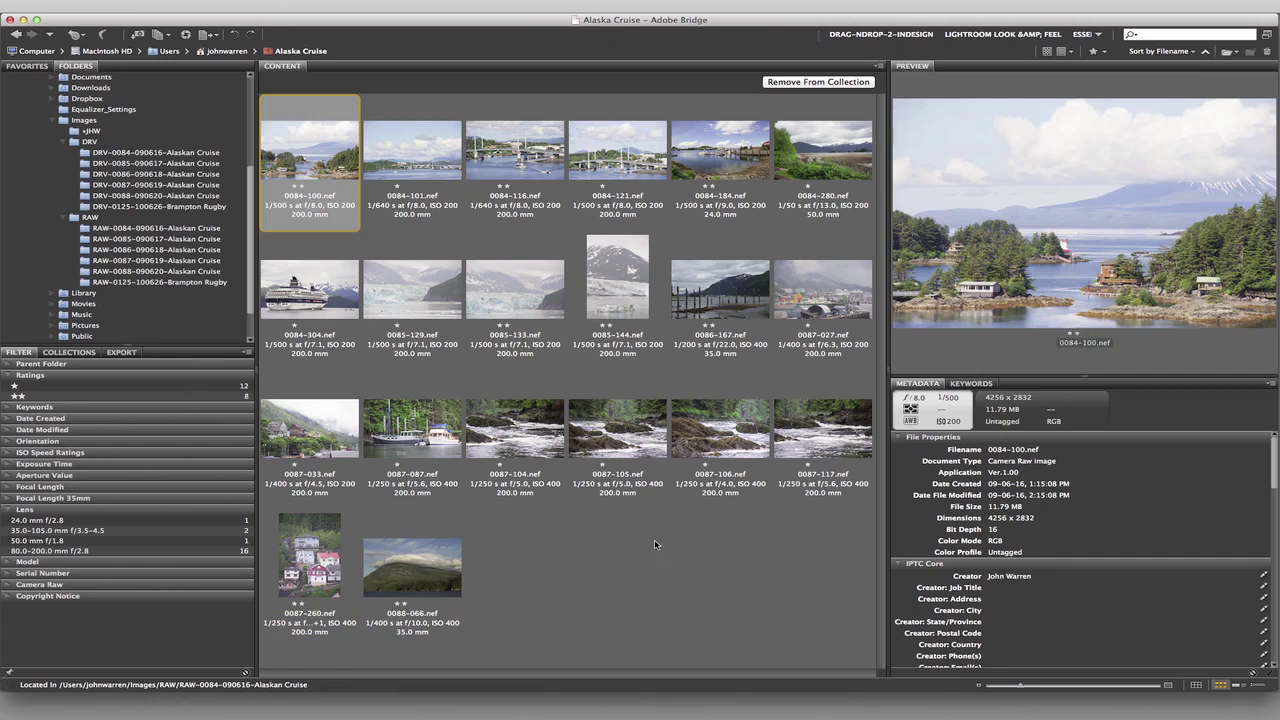
Filter the collection to one-star images and raise the cruise ship image 0084-304.nef to two stars.
left_click(12, 386)
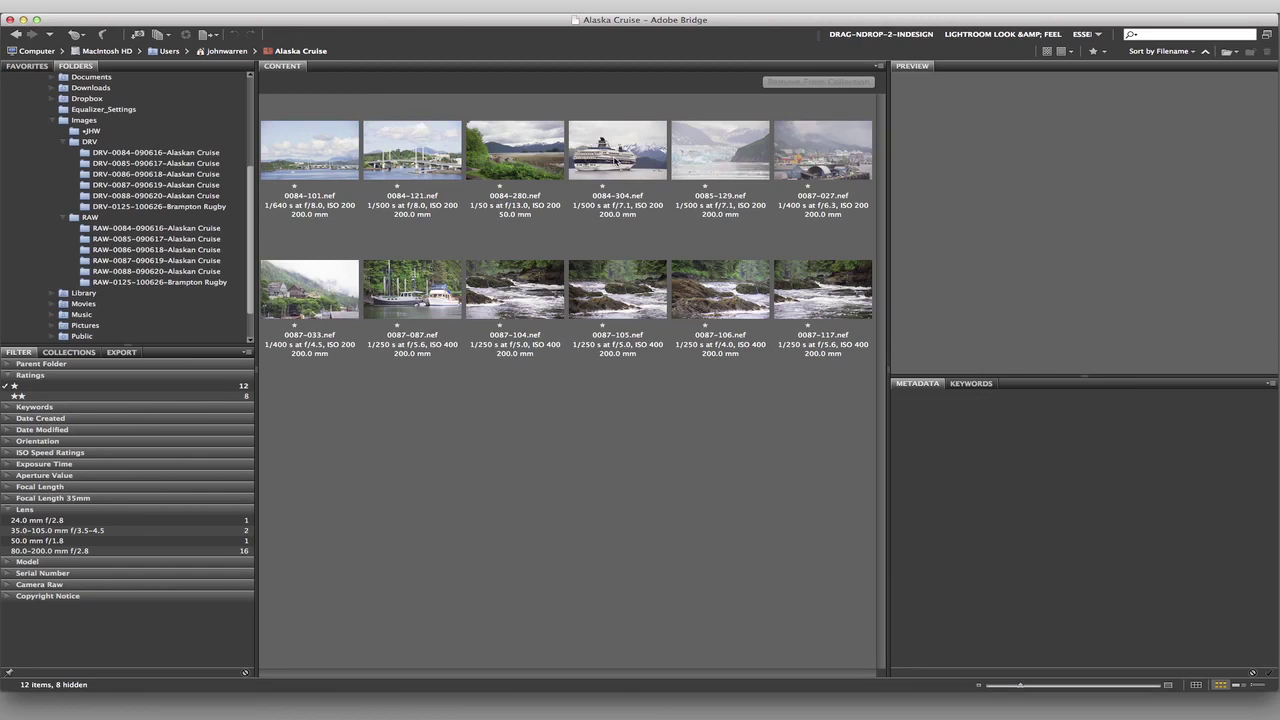
left_click(625, 160)
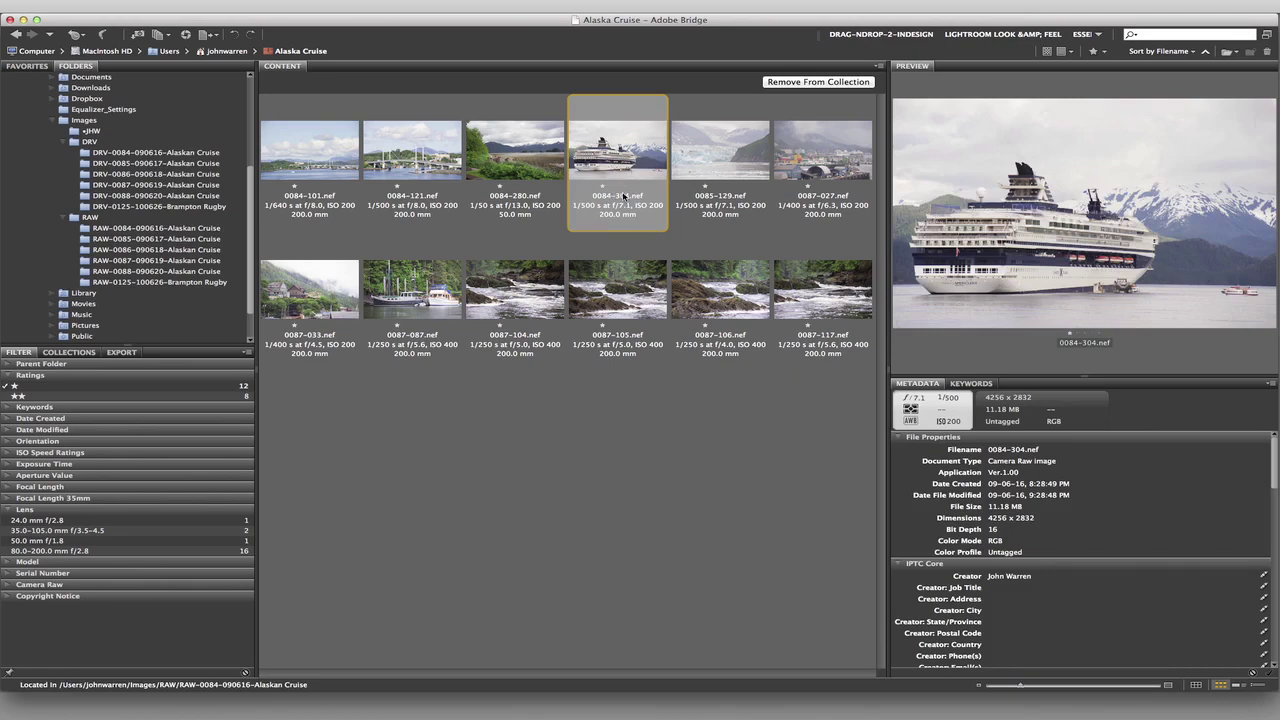
key("super+2")
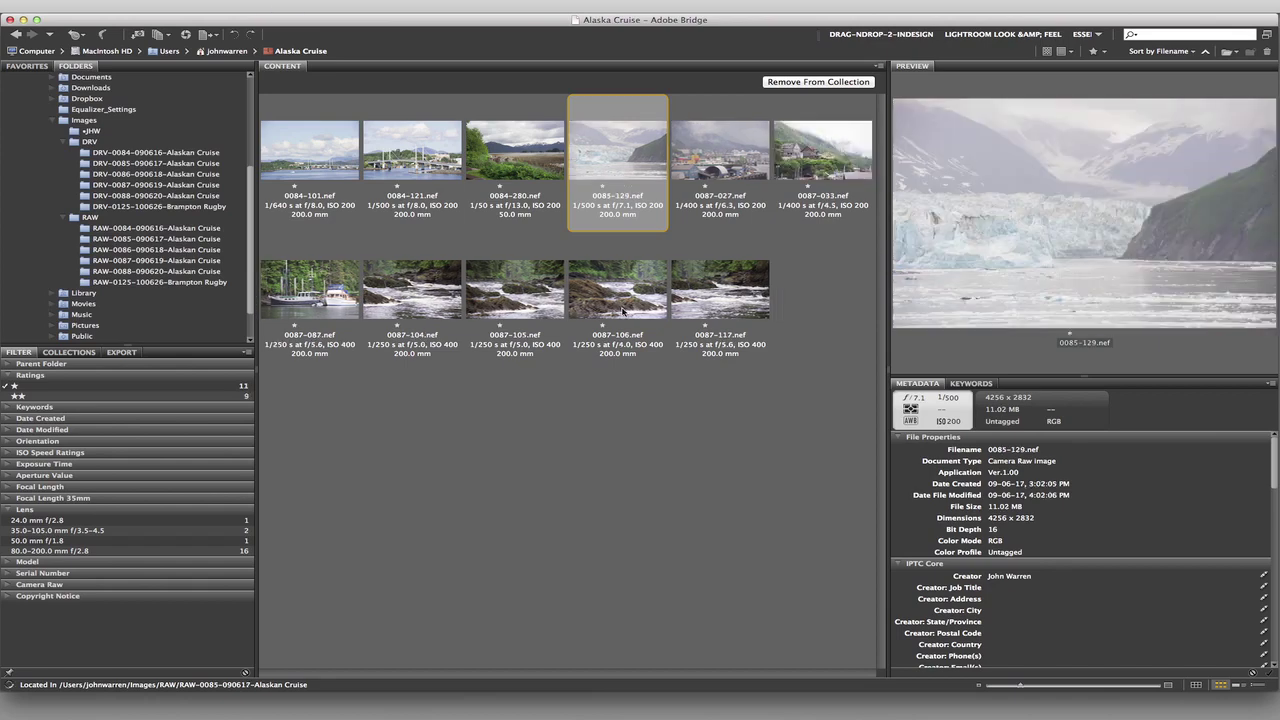
Filter the collection to two-star images only and raise 0084-184.nef and 0088-066.nef to three stars.
left_click(6, 398)
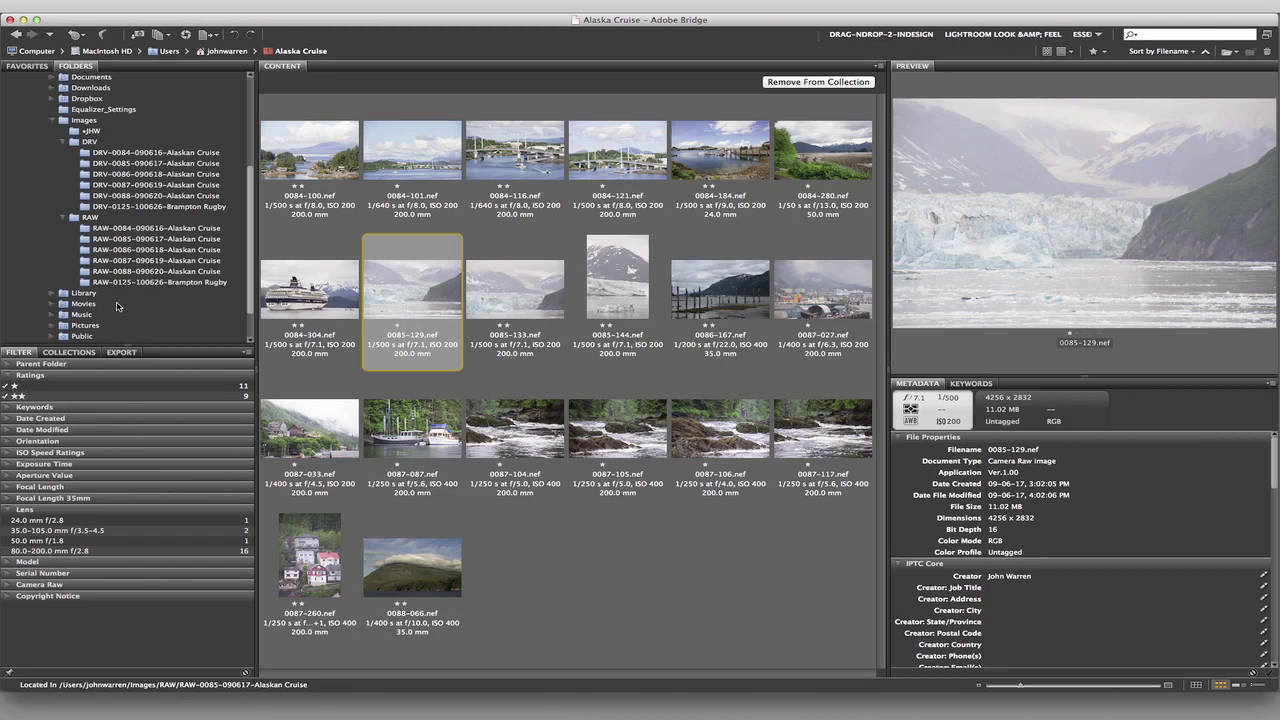
left_click(6, 386)
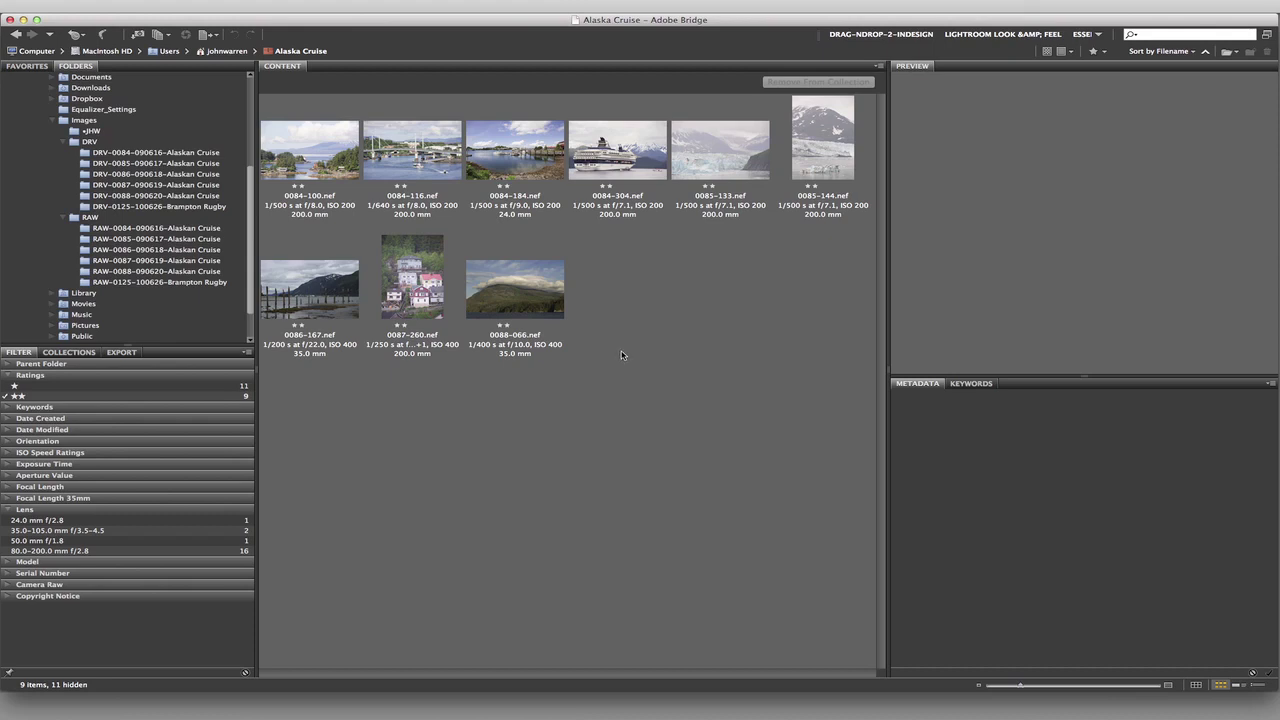
left_click(515, 157)
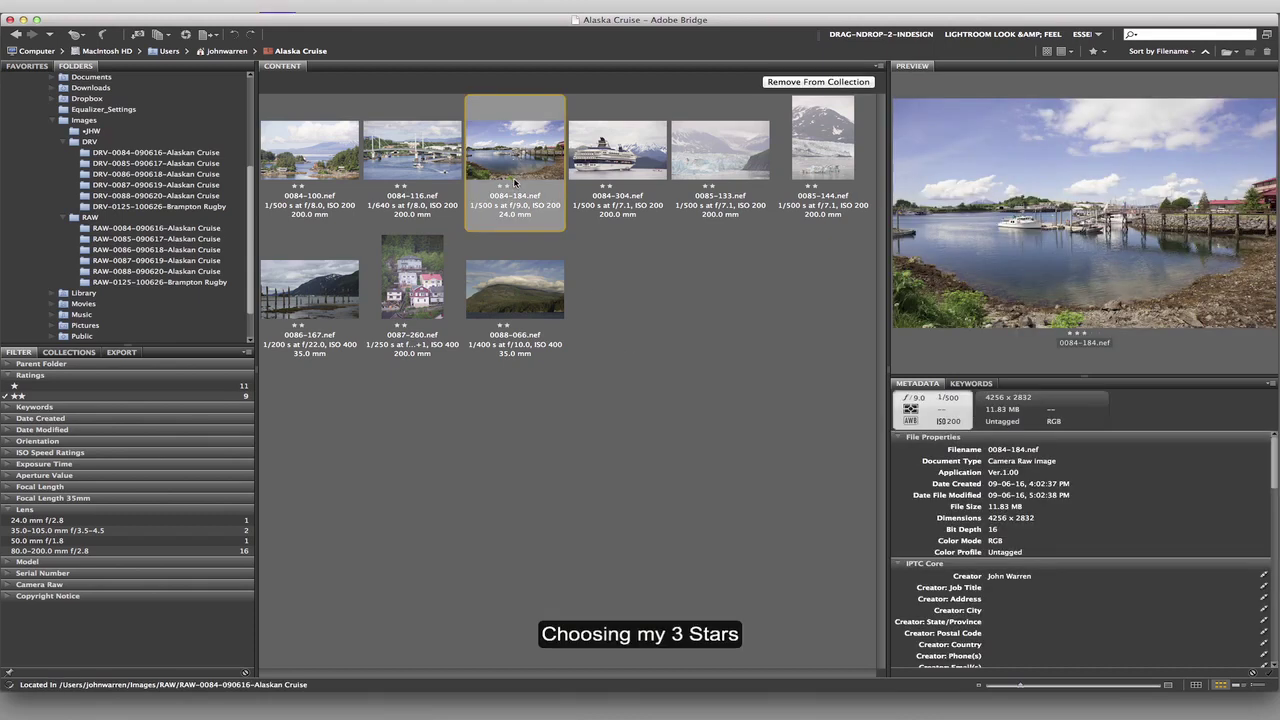
key("ctrl+3")
left_click(433, 299)
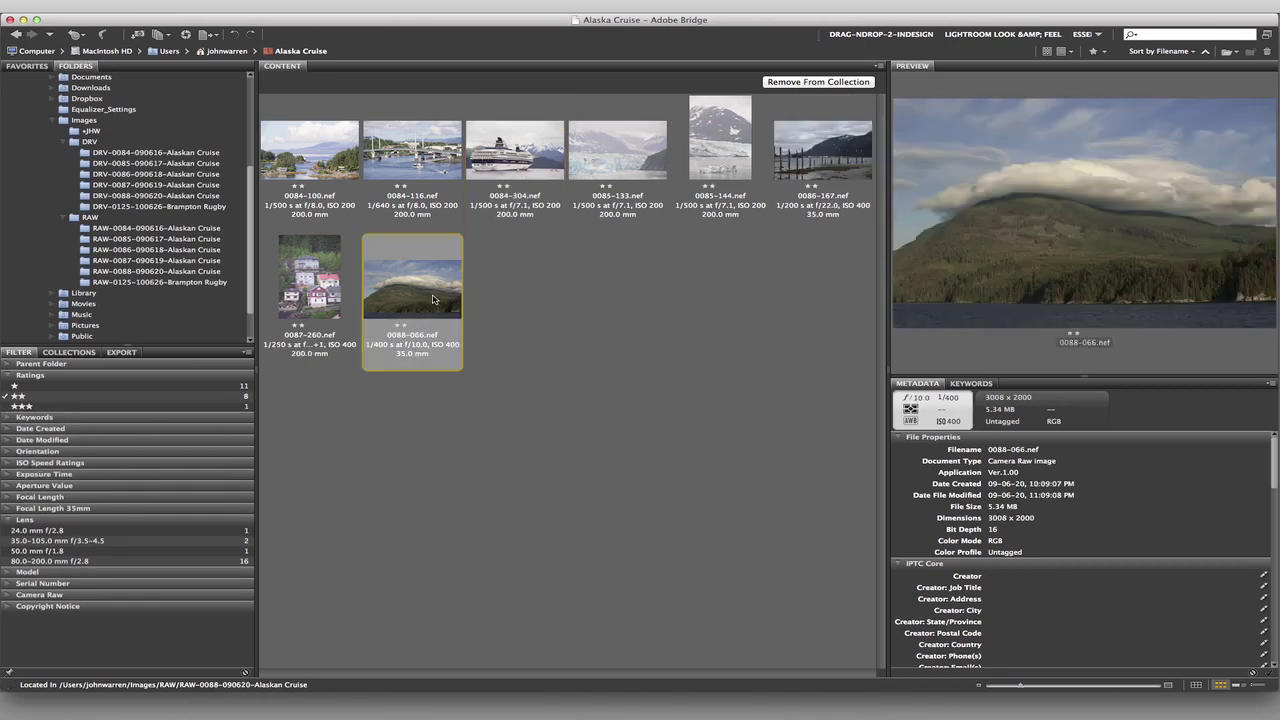
key("ctrl+3")
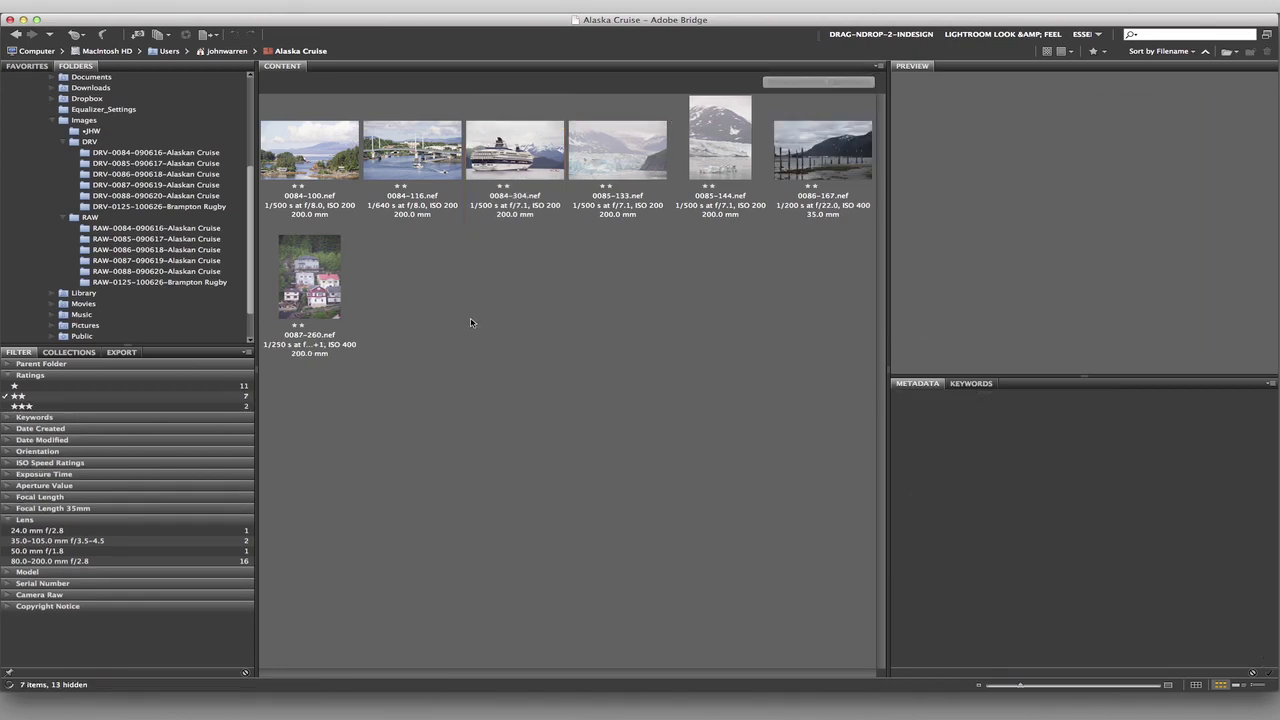
Raise the two-star images 0086-167.nef and 0085-133.nef to a three-star rating.
left_click(813, 155)
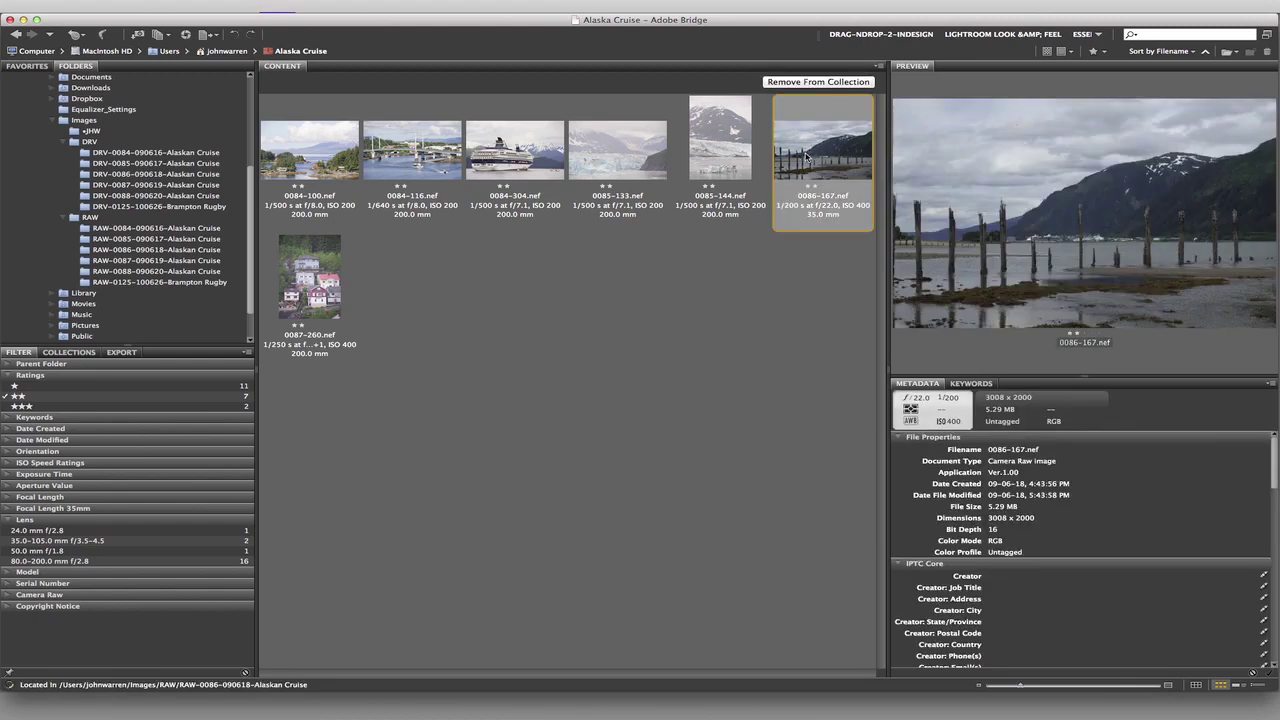
key("ctrl+3")
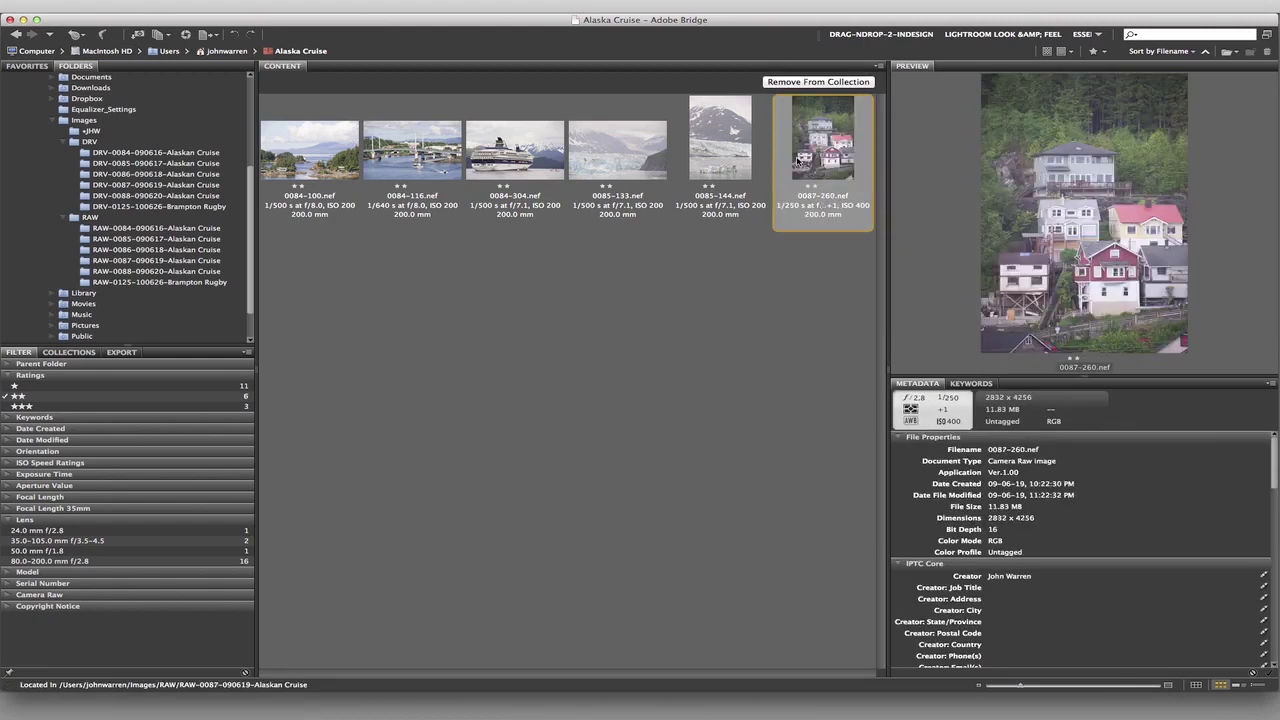
left_click(655, 157)
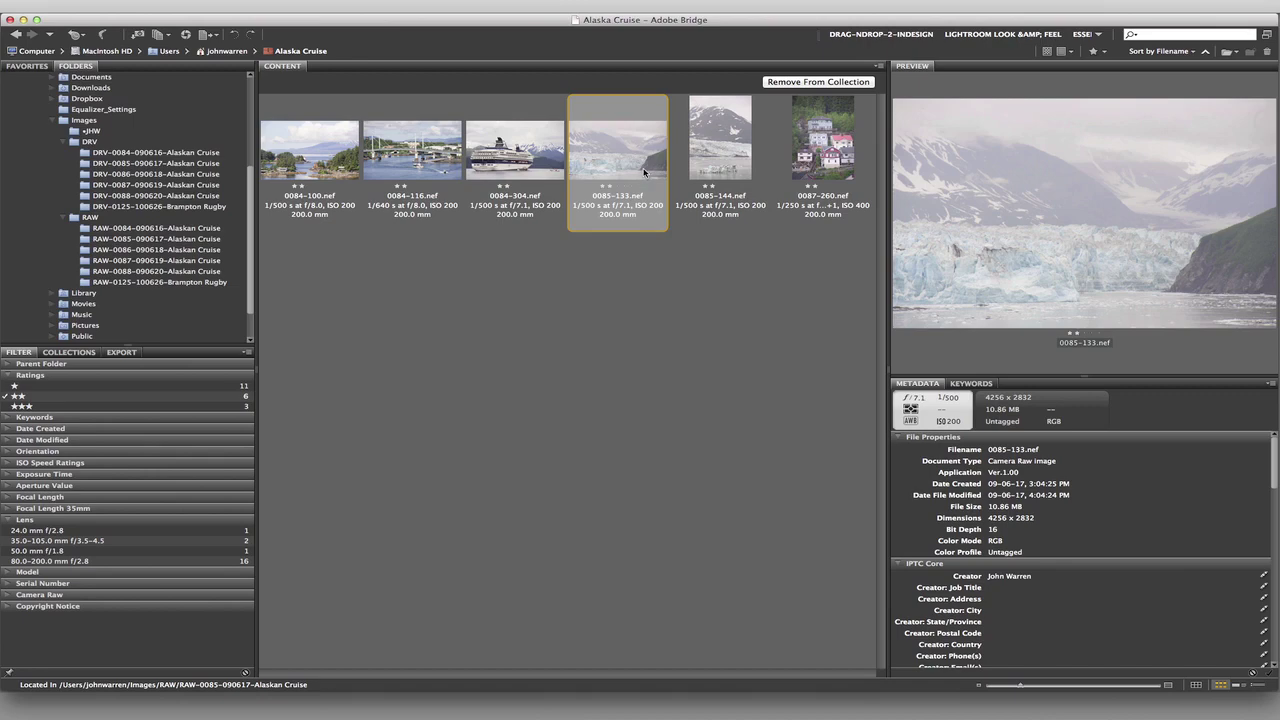
key("super+3")
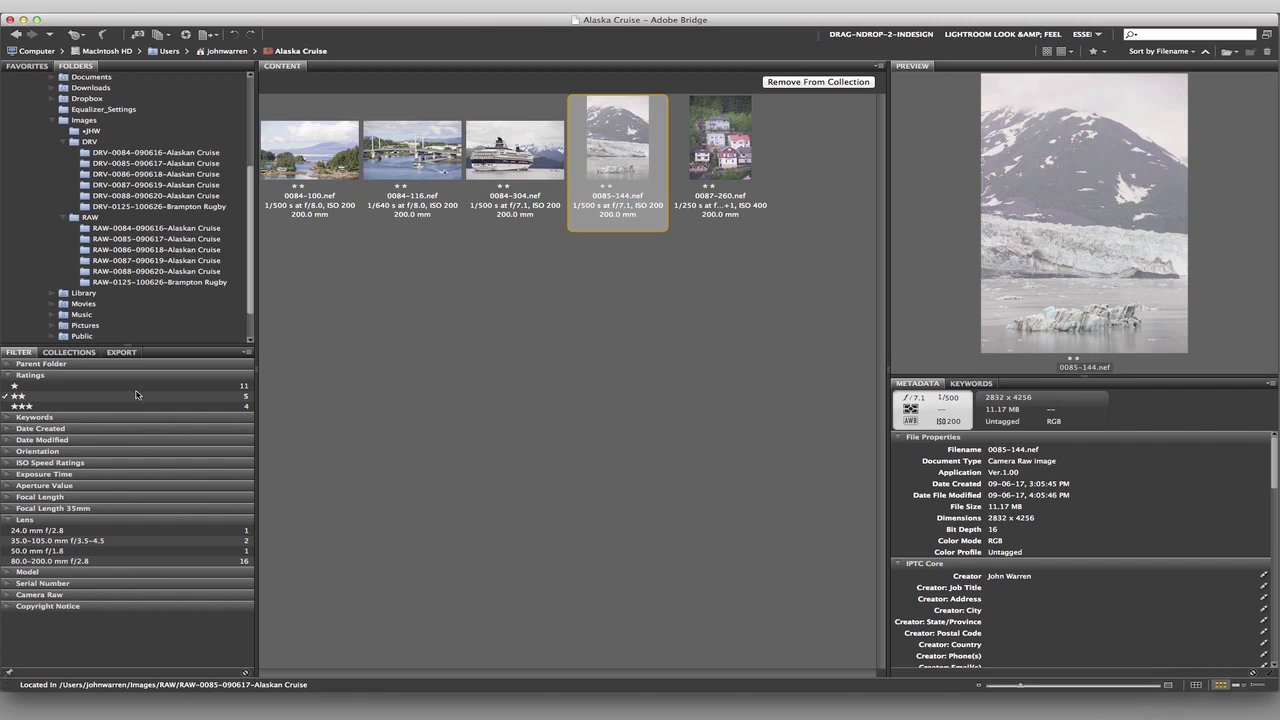
Filter the collection to show only the three-star images and clear the selection.
left_click(8, 407)
left_click(8, 398)
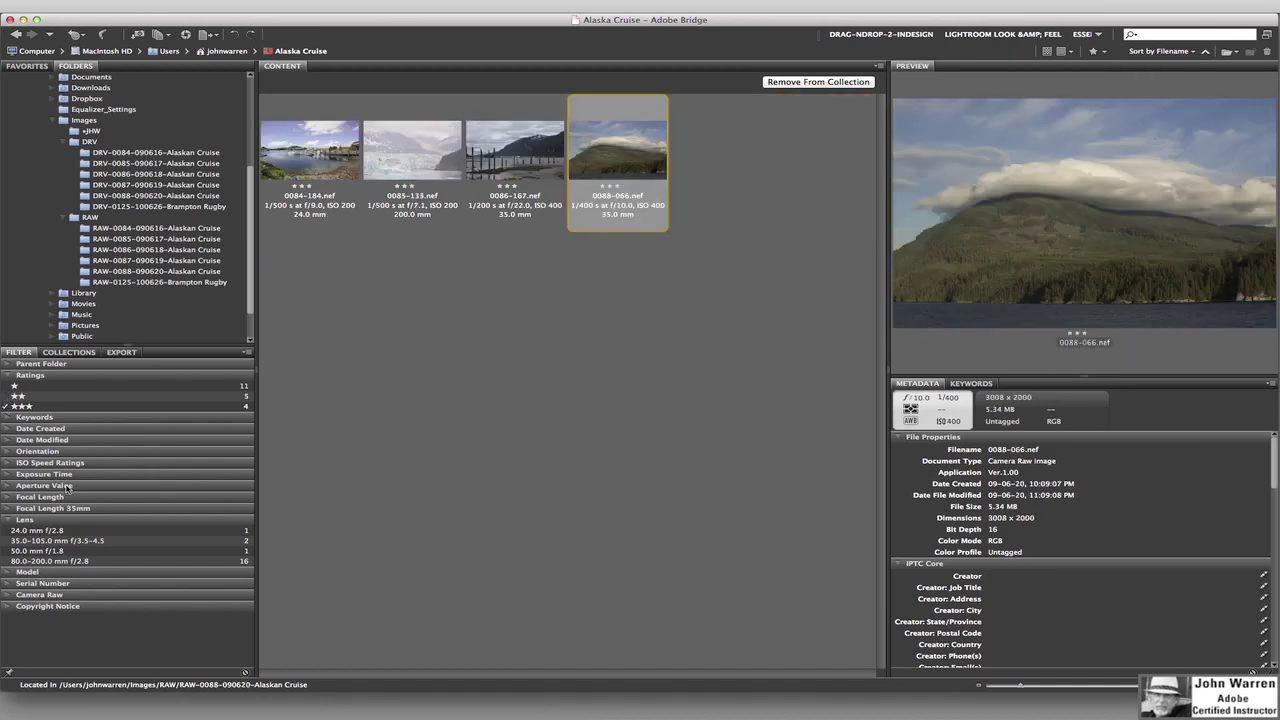
left_click(532, 387)
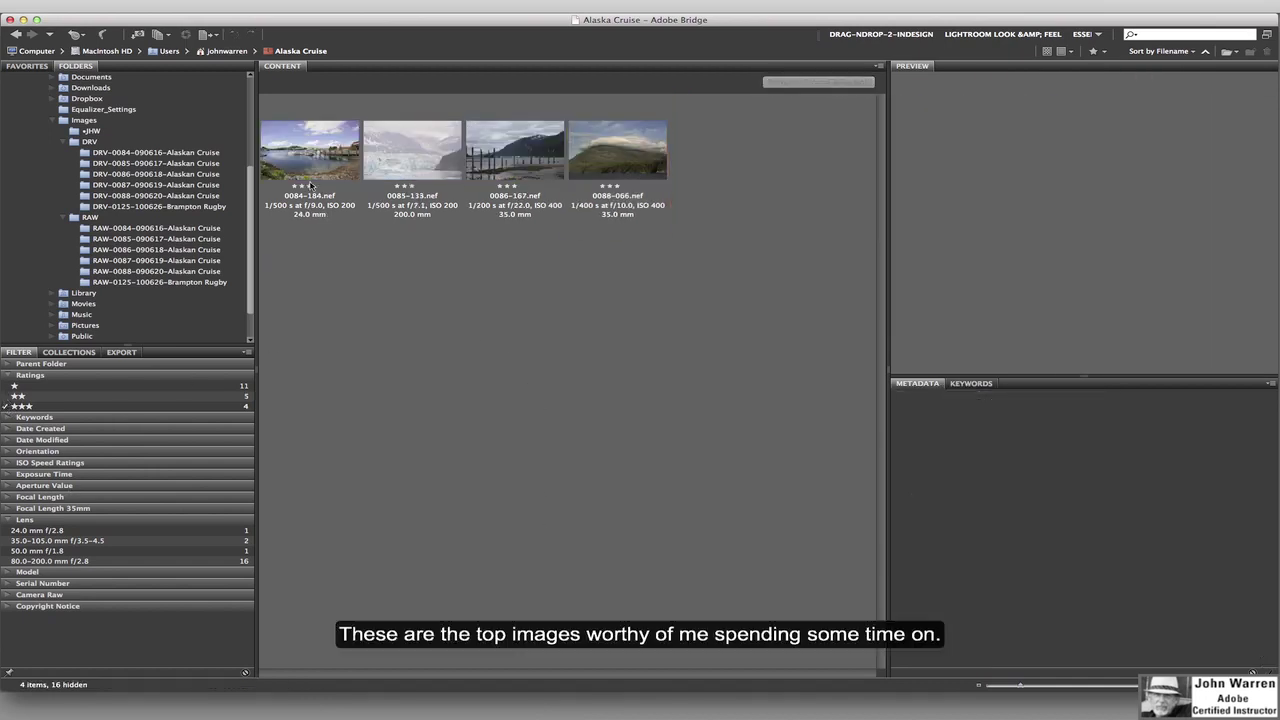